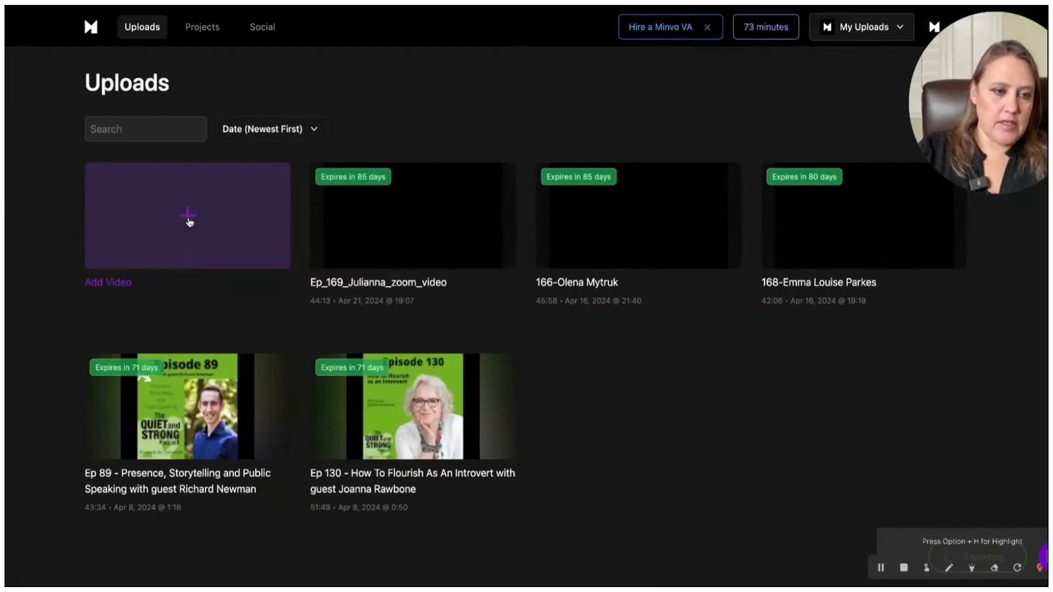
Step: Start adding a new video with Make Shorts from a Video and review the advanced Magic options on the creation page
left_click(188, 222)
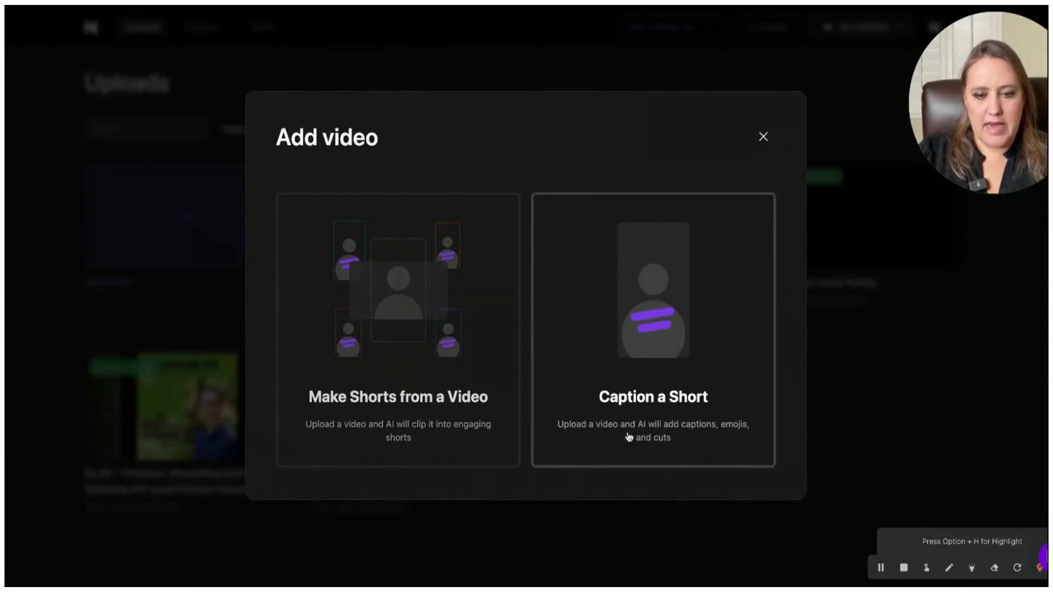
left_click(397, 307)
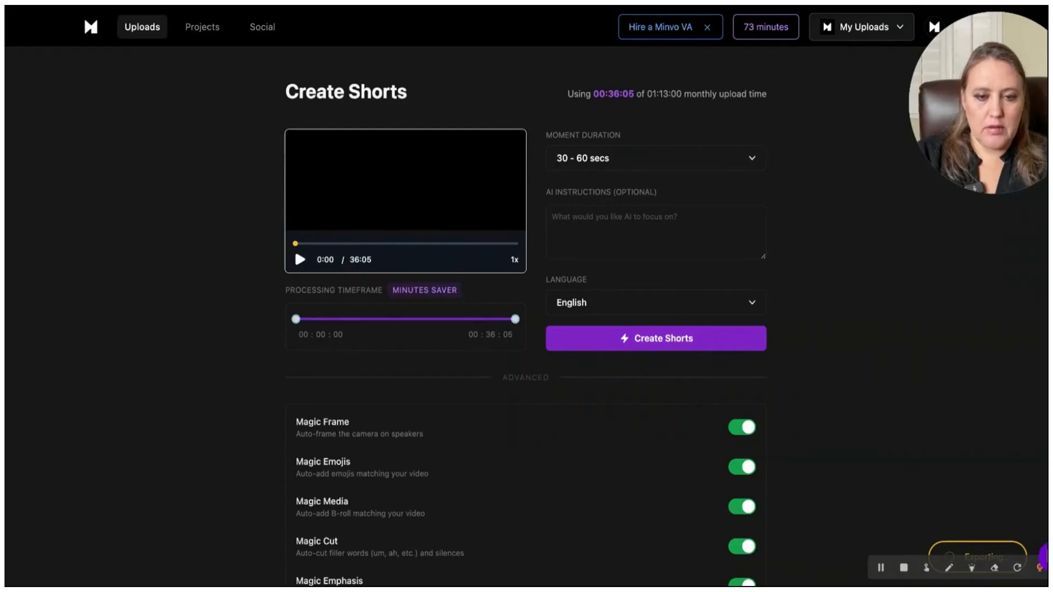
scroll(525, 307, "down", 3)
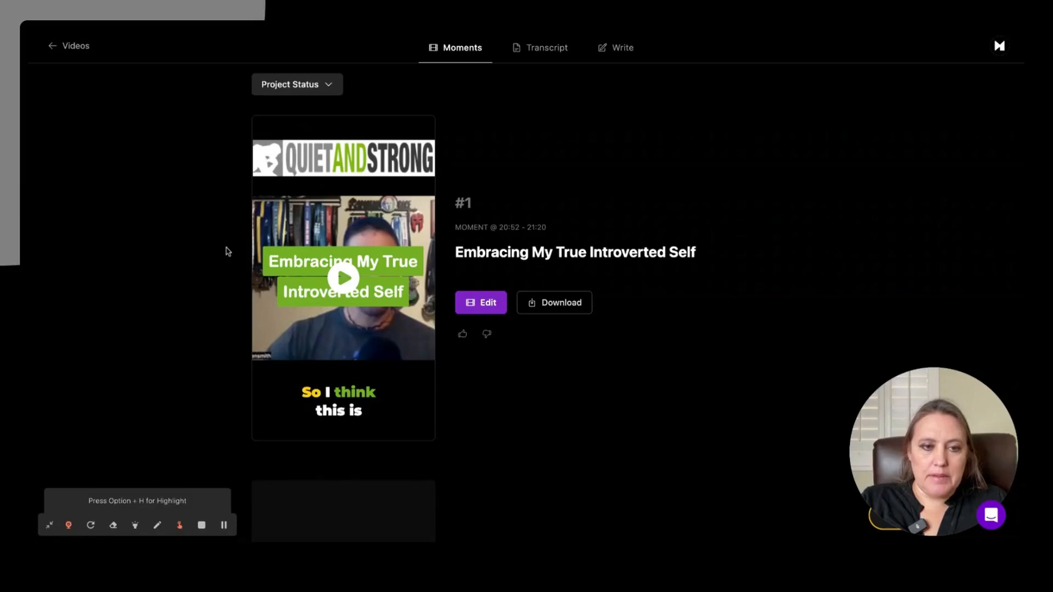
Step: Look through the AI-generated moments from #1 to #22, checking their titles, time ranges and previews
scroll(228, 251, "down", 3)
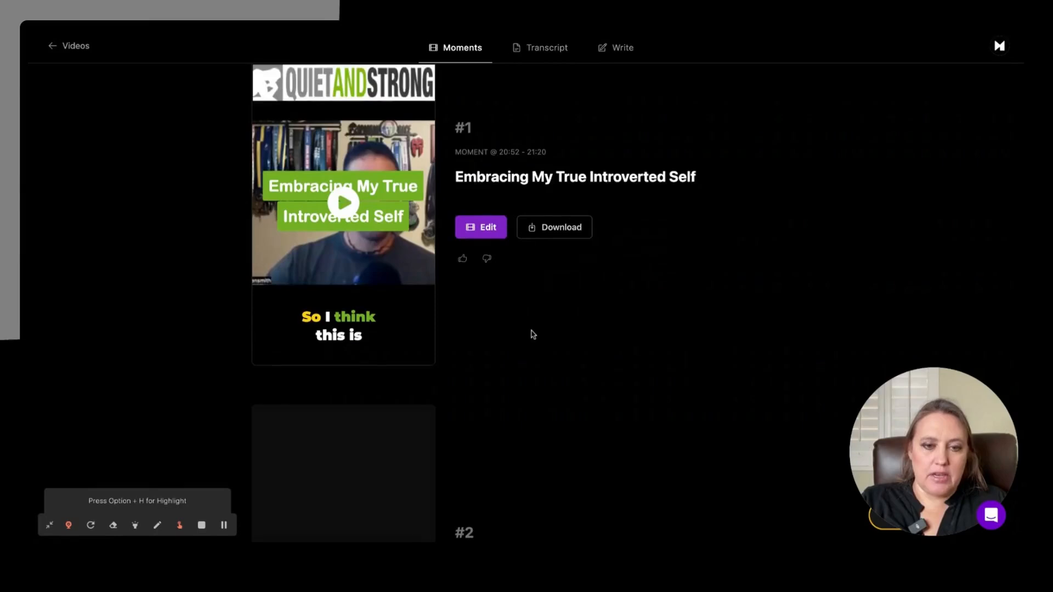
scroll(533, 334, "down", 6)
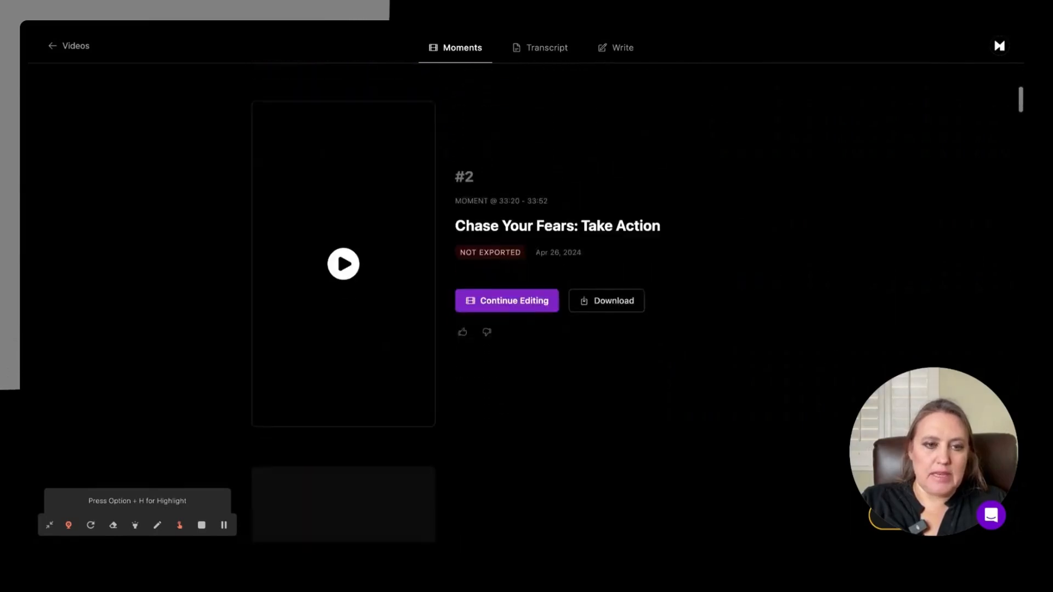
scroll(526, 304, "down", 1)
scroll(526, 304, "up", 1)
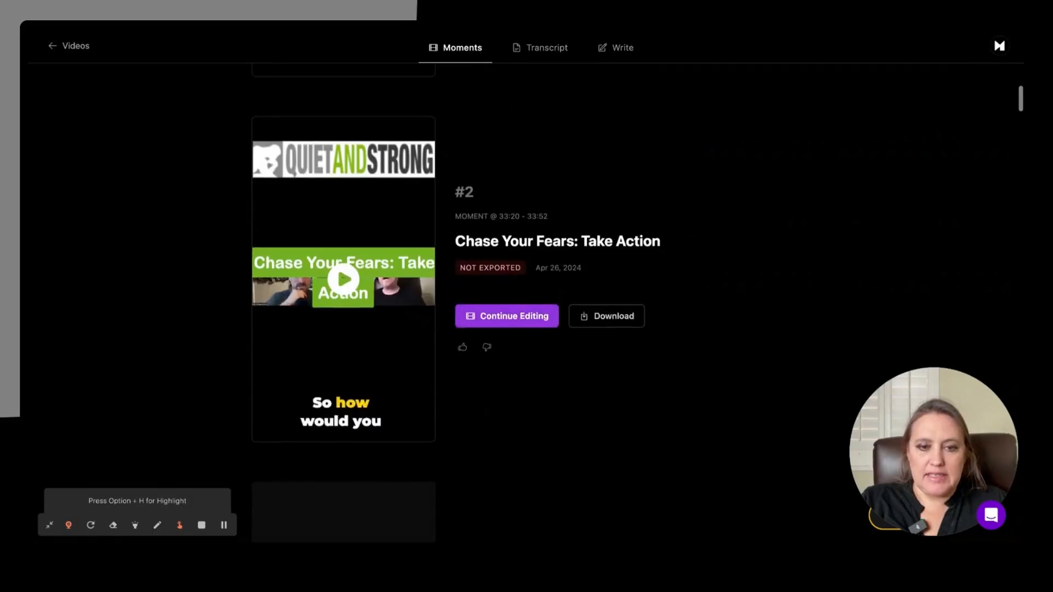
scroll(526, 304, "up", 3)
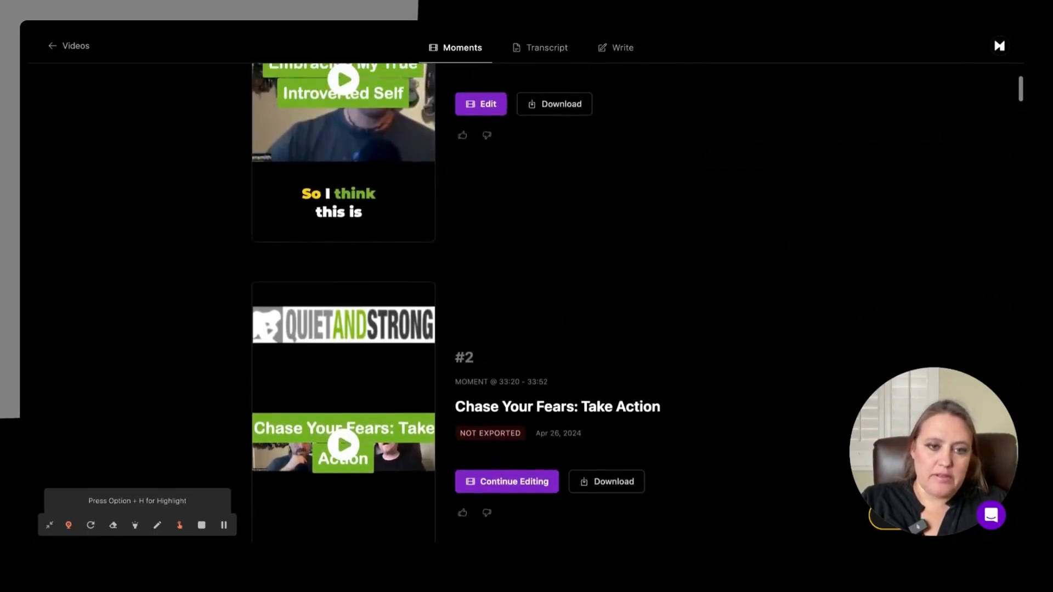
scroll(526, 304, "up", 3)
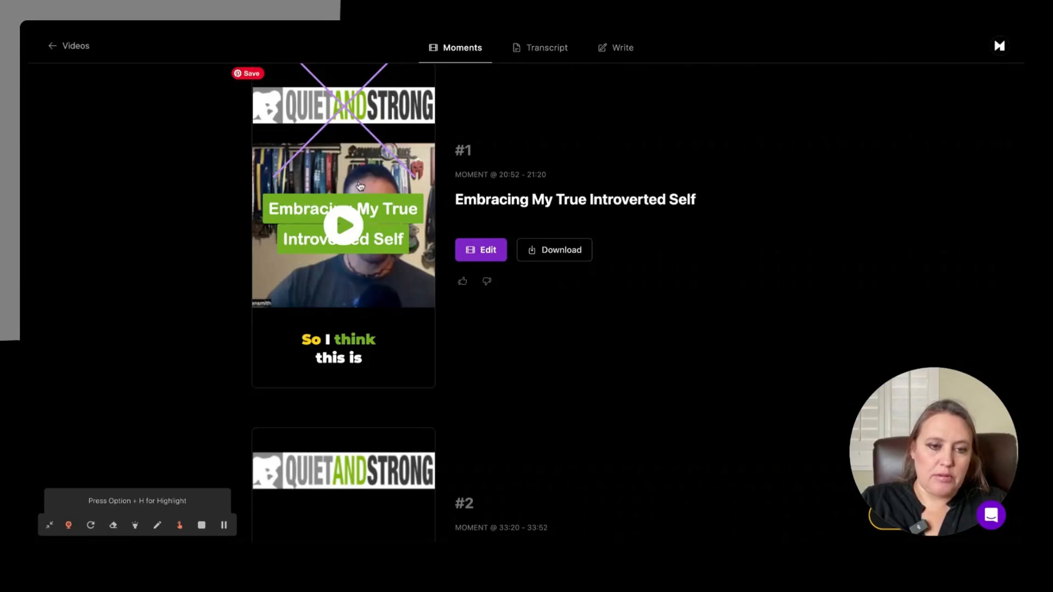
scroll(378, 165, "down", 5)
scroll(349, 258, "down", 3)
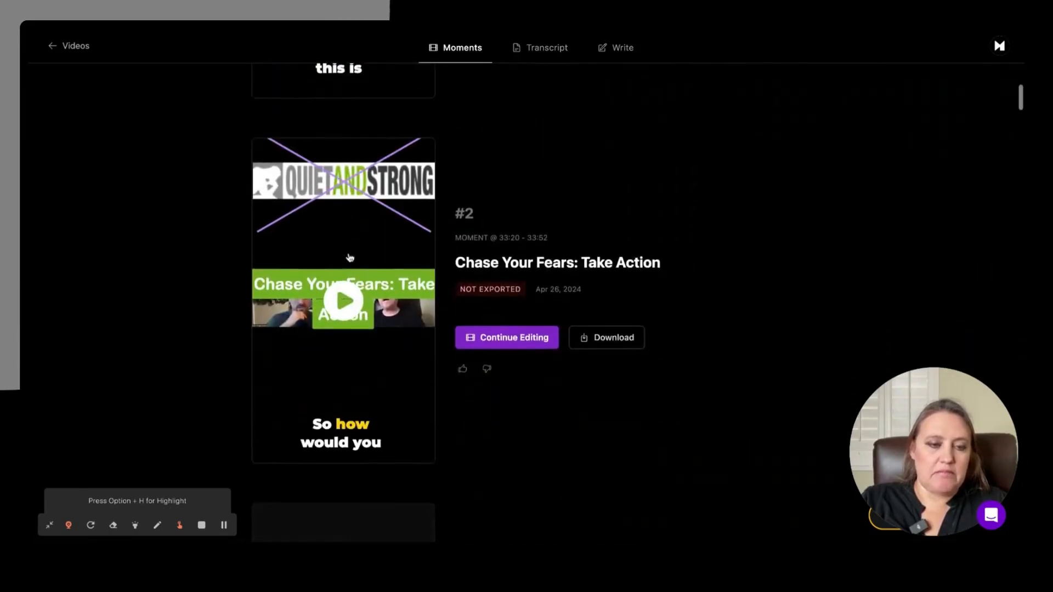
scroll(349, 257, "down", 4)
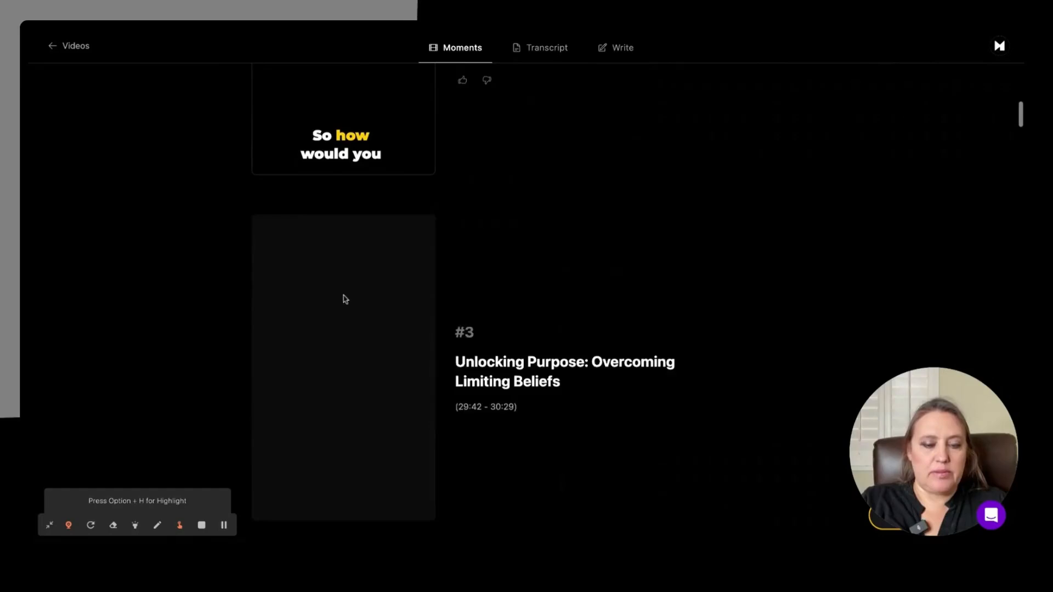
scroll(346, 374, "down", 8)
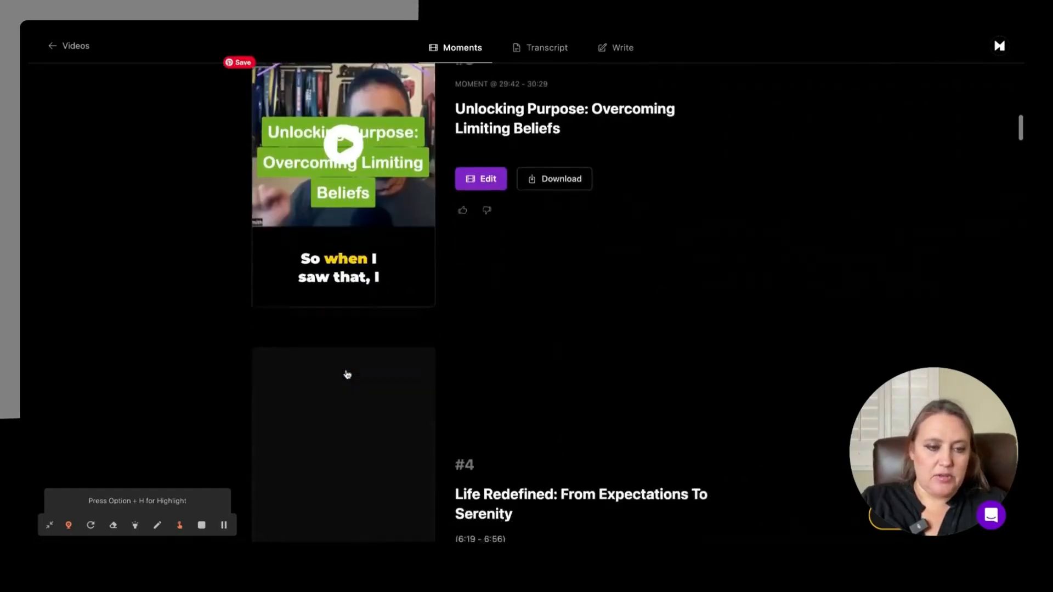
scroll(343, 302, "down", 3)
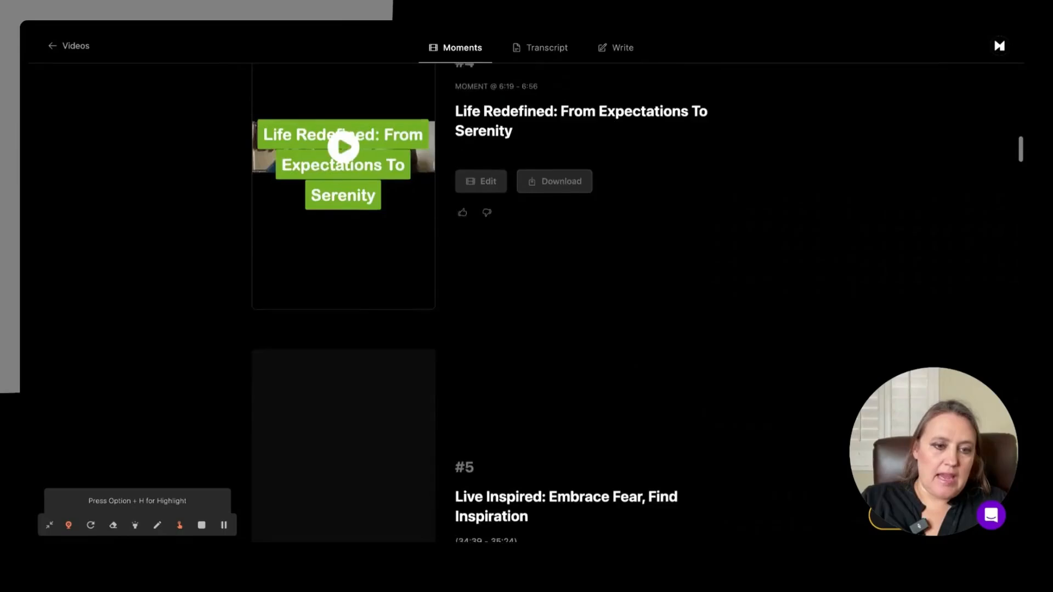
scroll(343, 303, "up", 2)
scroll(343, 303, "up", 8)
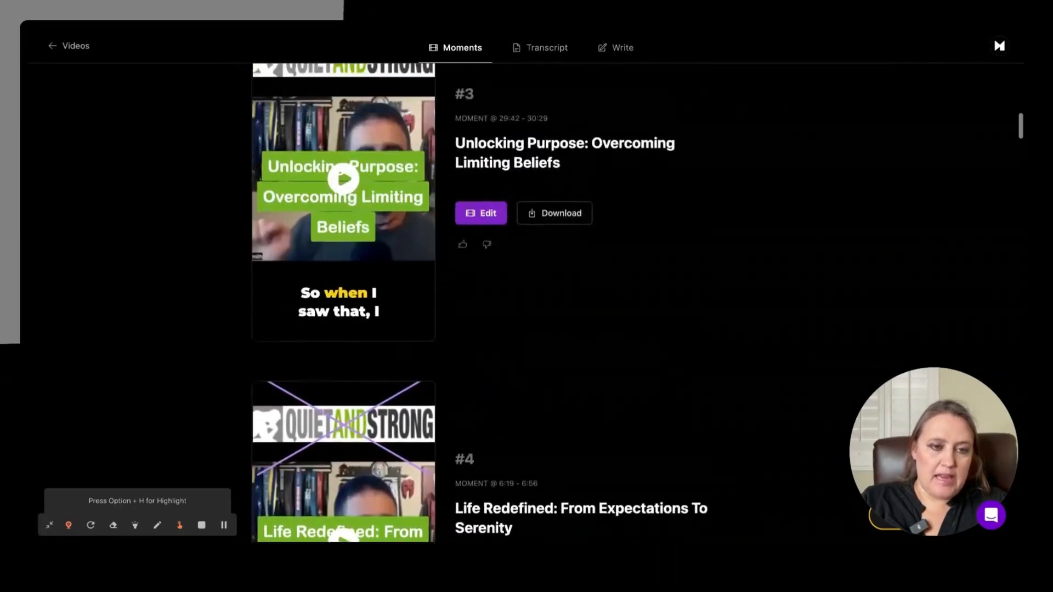
scroll(343, 302, "down", 20)
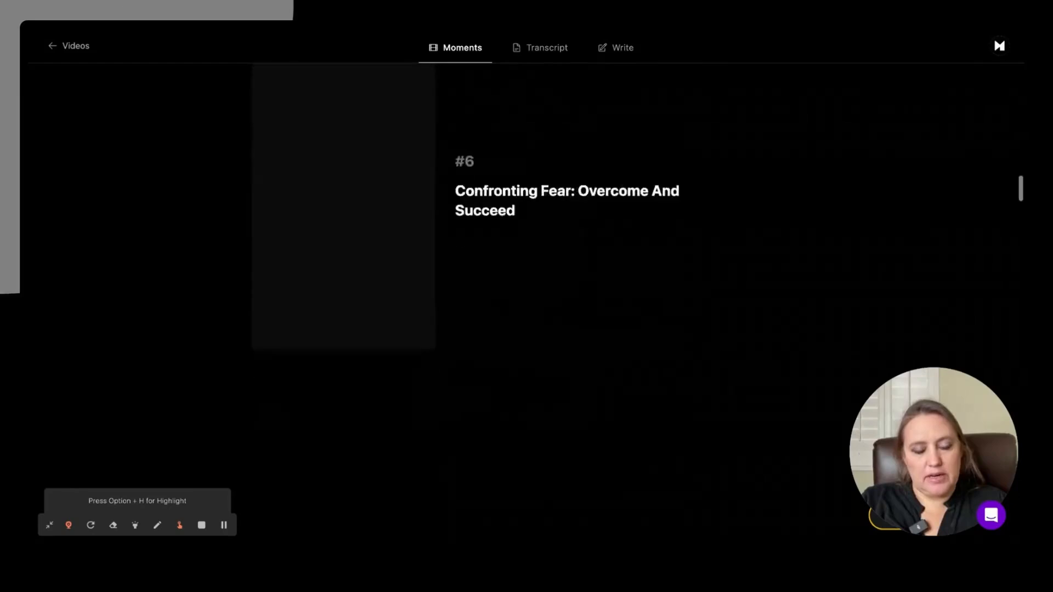
scroll(343, 303, "down", 20)
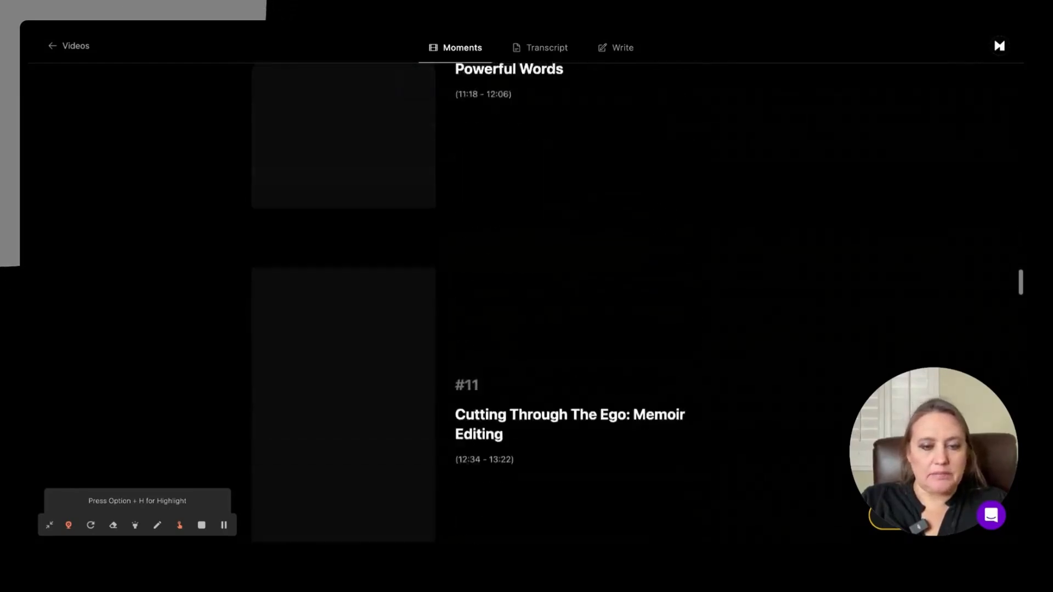
scroll(343, 302, "down", 20)
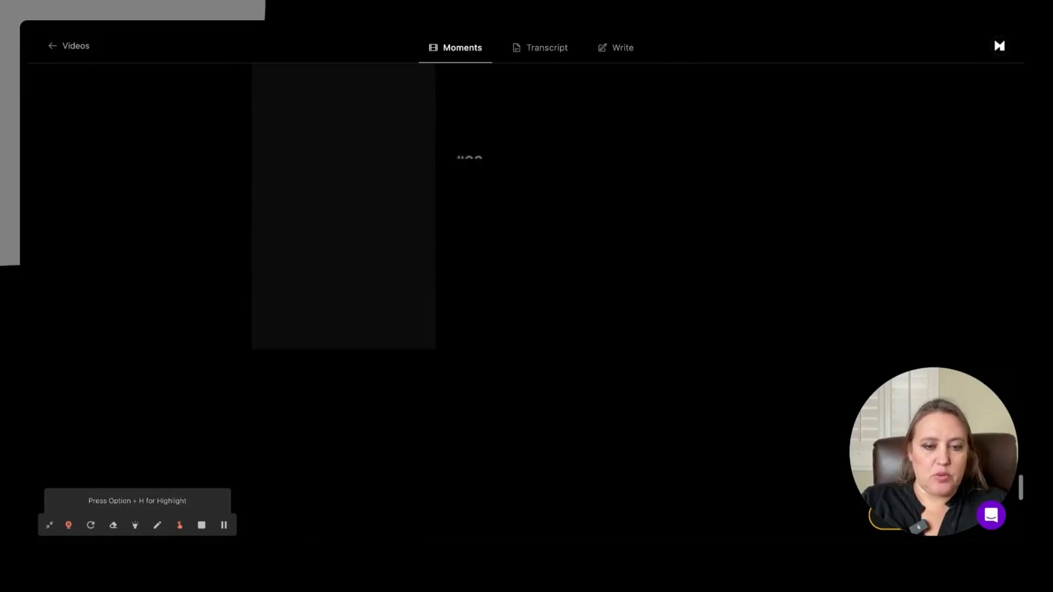
scroll(343, 303, "down", 10)
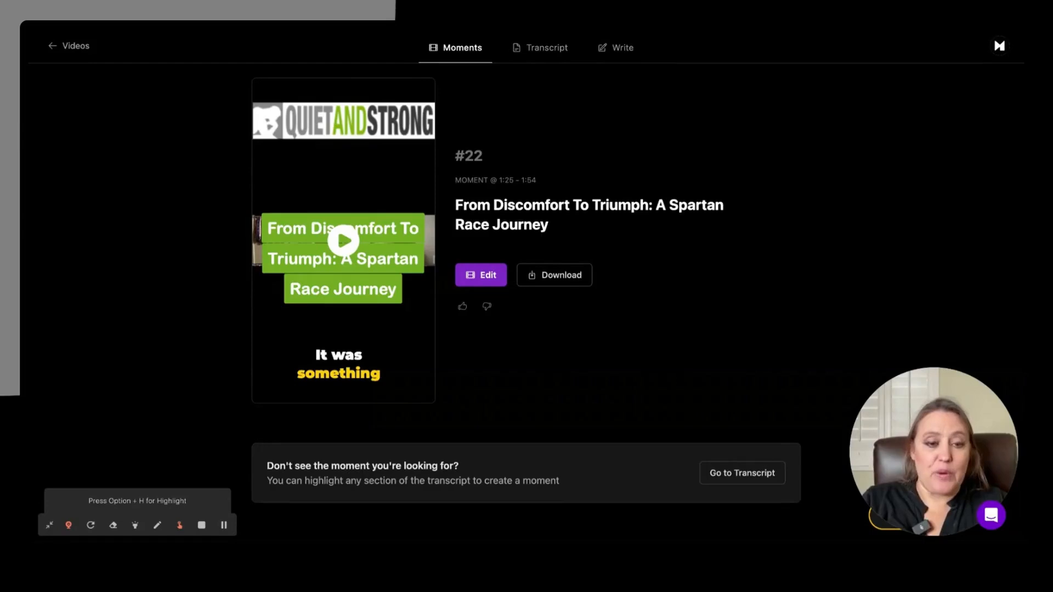
Step: Open moment #2, "Chase Your Fears: Take Action", to continue editing it
scroll(514, 323, "up", 3)
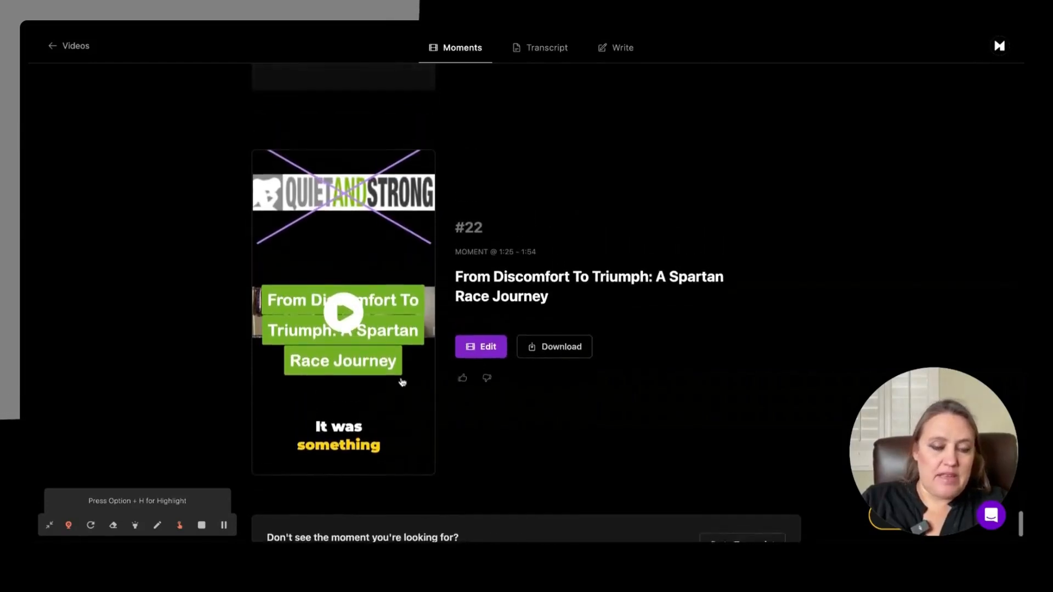
scroll(526, 301, "up", 15)
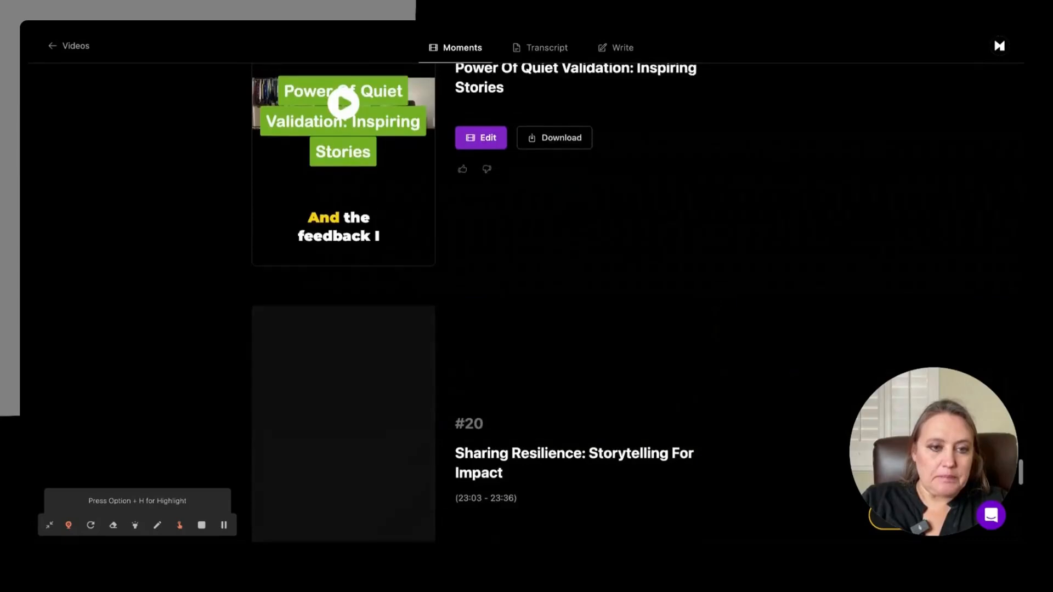
scroll(526, 301, "up", 15)
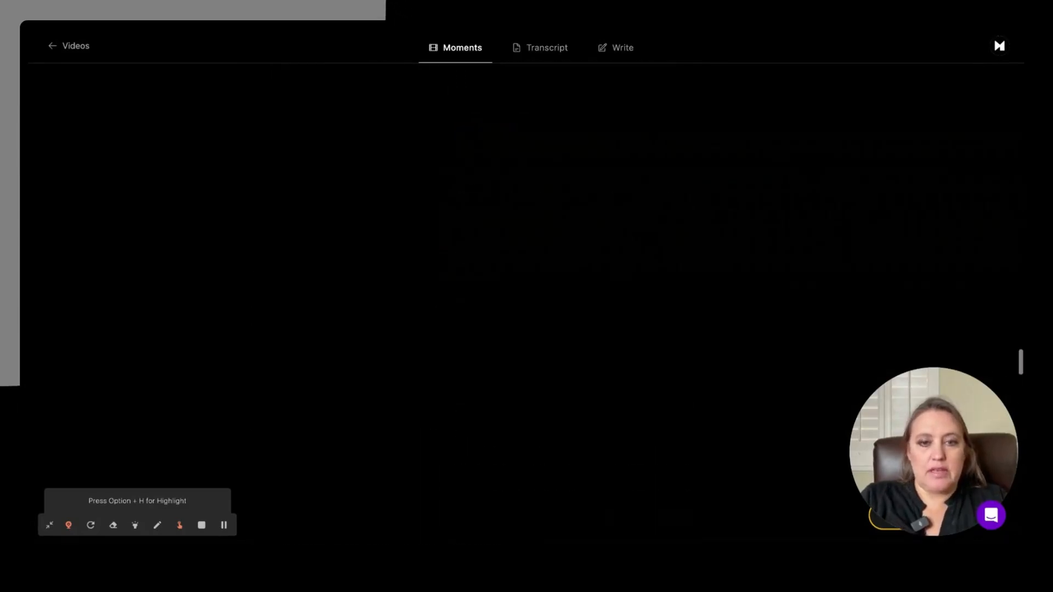
scroll(402, 367, "up", 13)
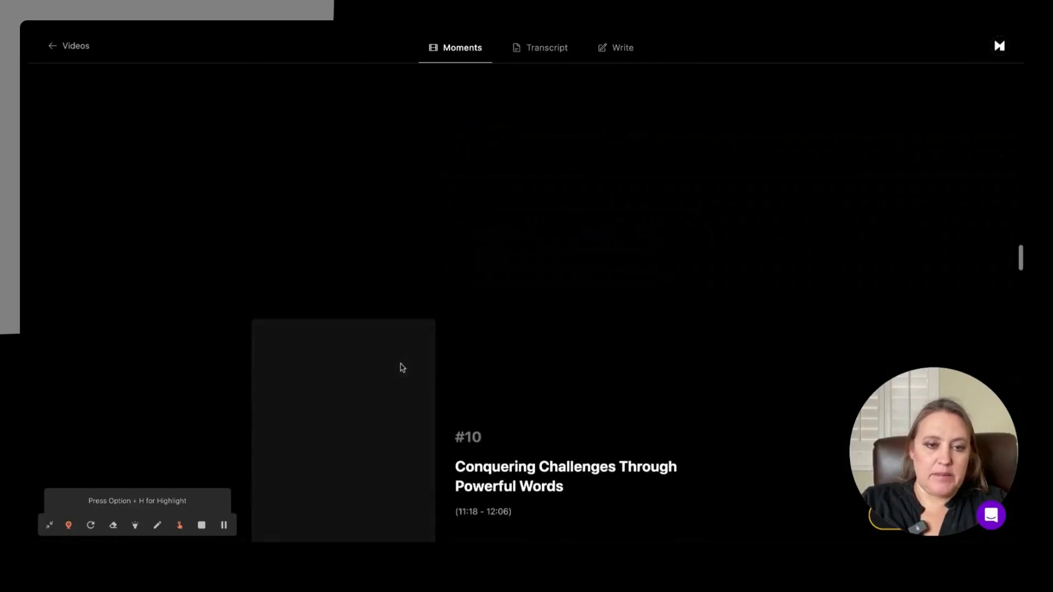
scroll(401, 367, "up", 15)
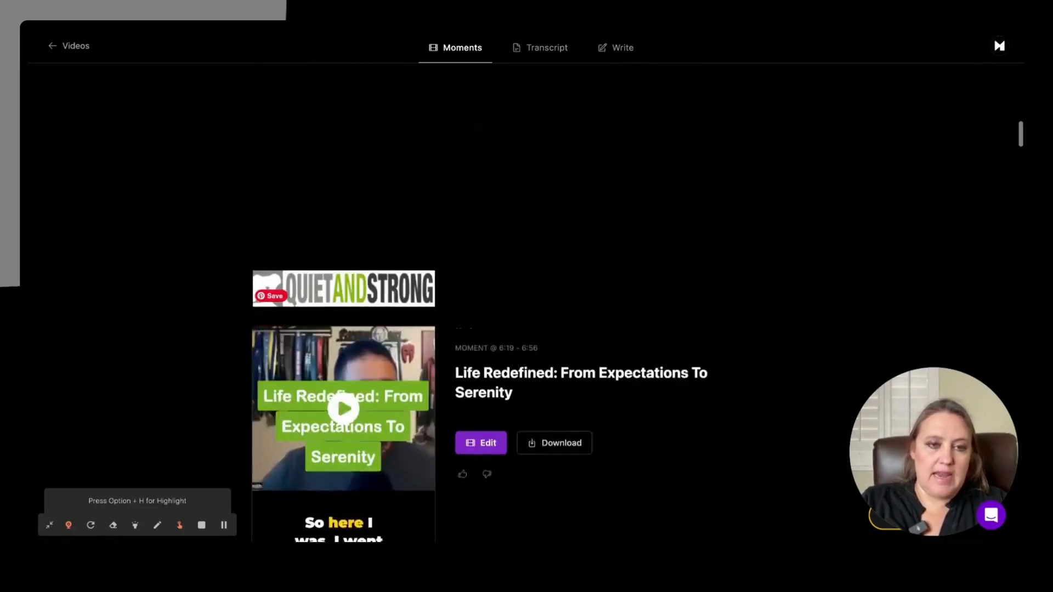
scroll(343, 171, "up", 8)
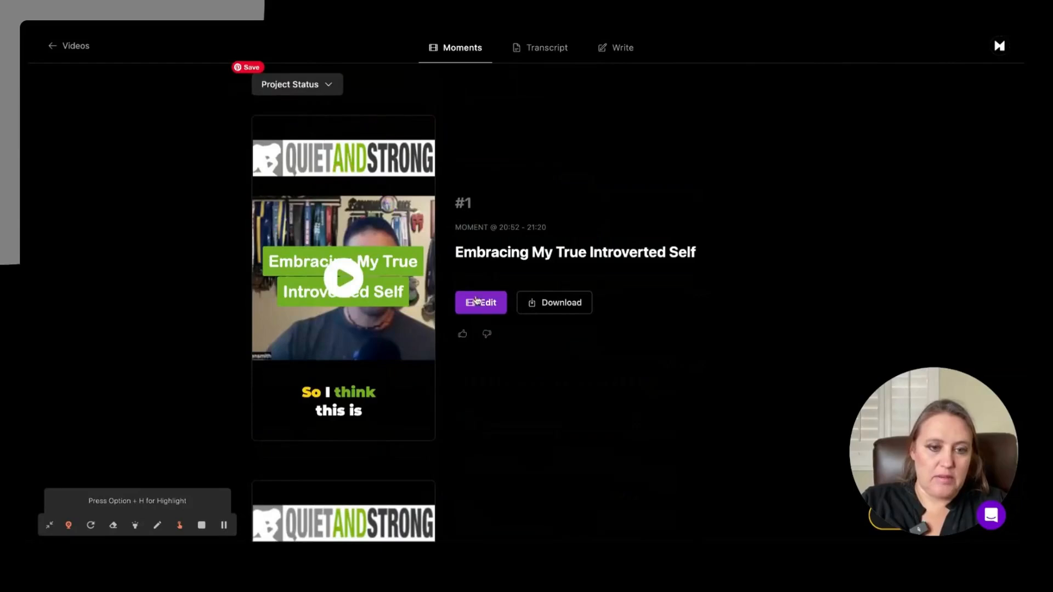
scroll(369, 406, "down", 5)
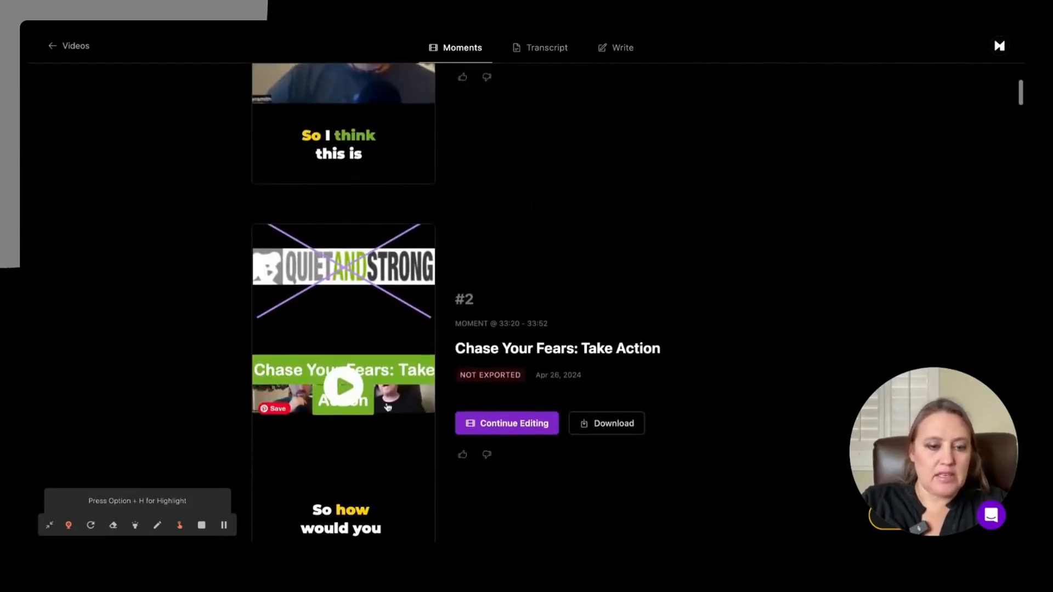
left_click(503, 426)
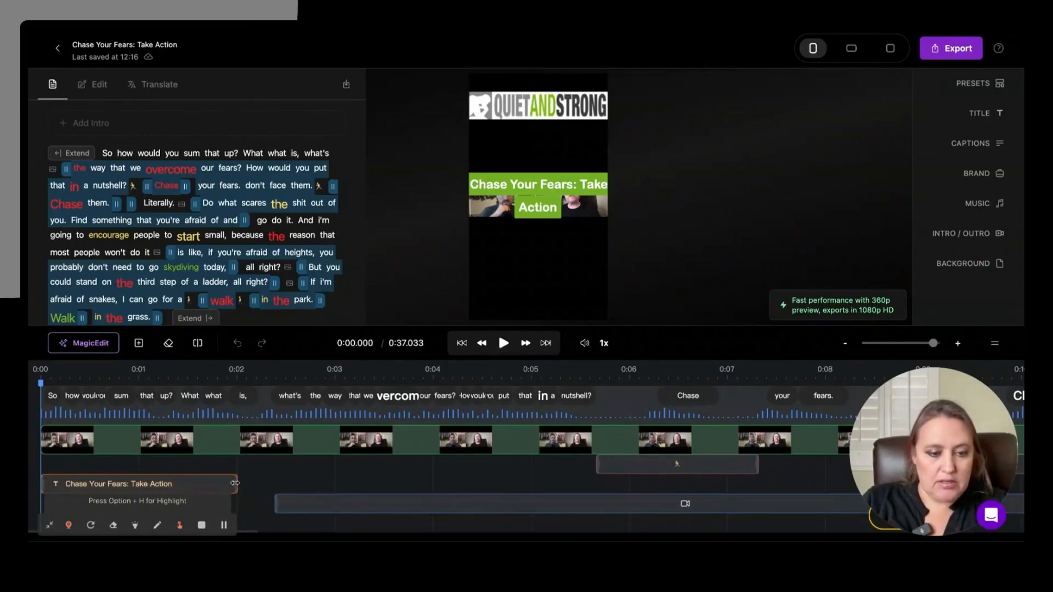
Step: Adjust the title clip's end on the timeline so that it lasts until about 2.13 seconds
key("space")
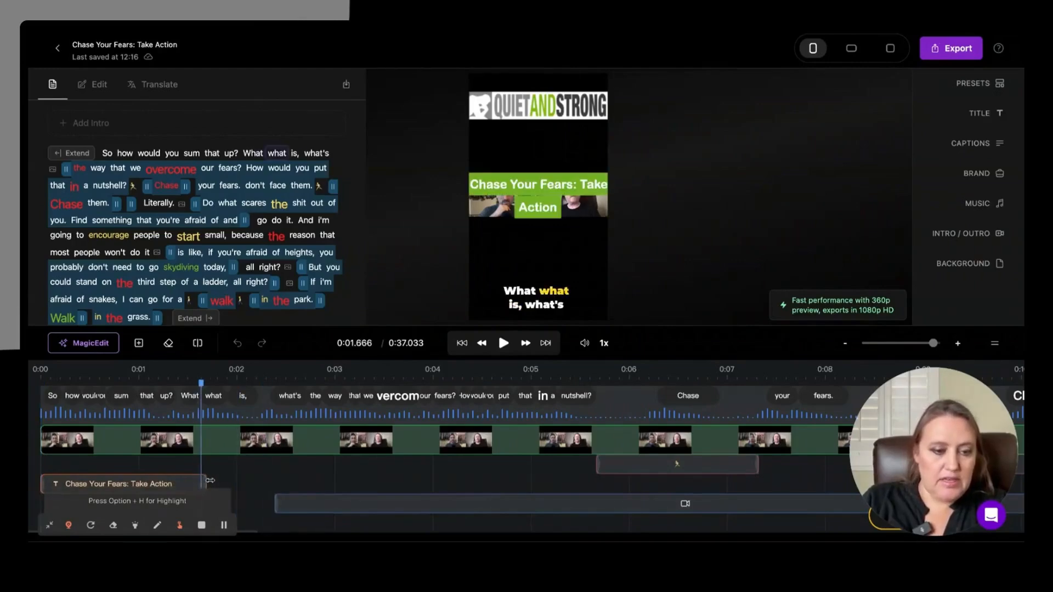
left_click_drag(242, 483, 250, 482)
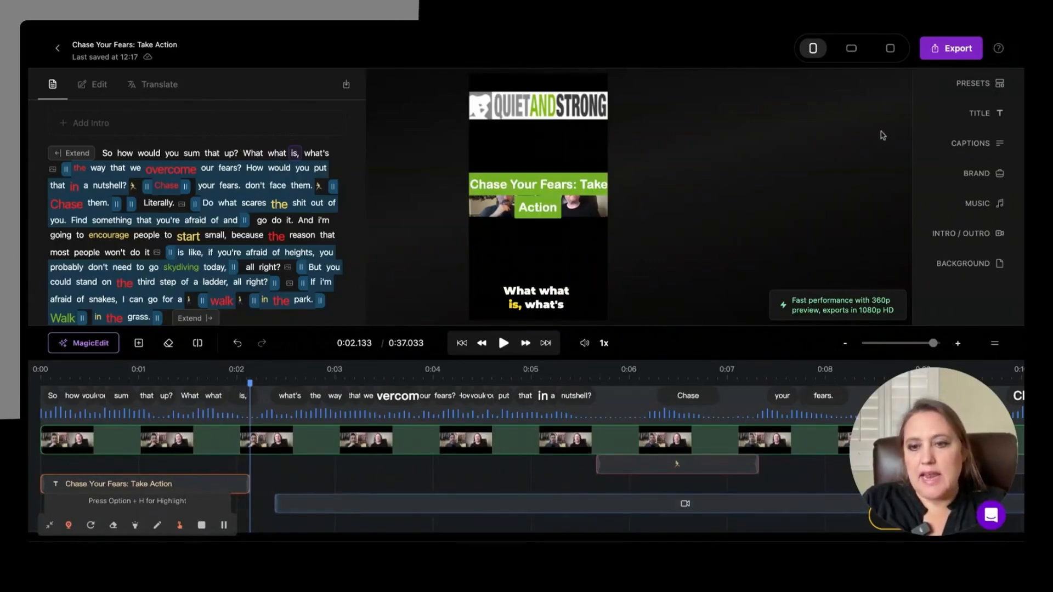
Step: Review the short's styling options: presets and templates, title text settings, and caption text and animation colors
left_click(972, 84)
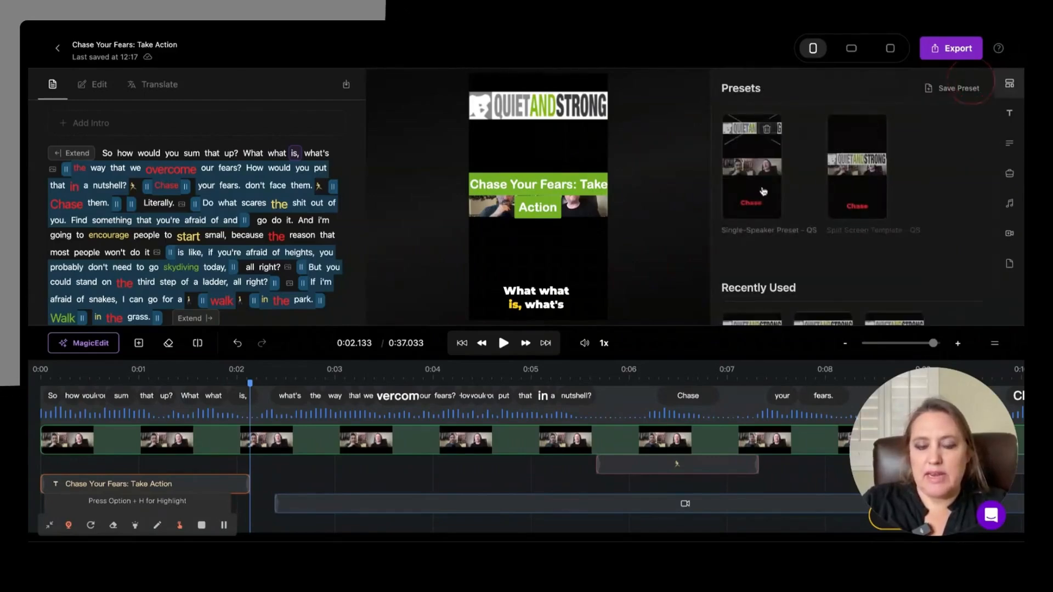
scroll(841, 186, "down", 5)
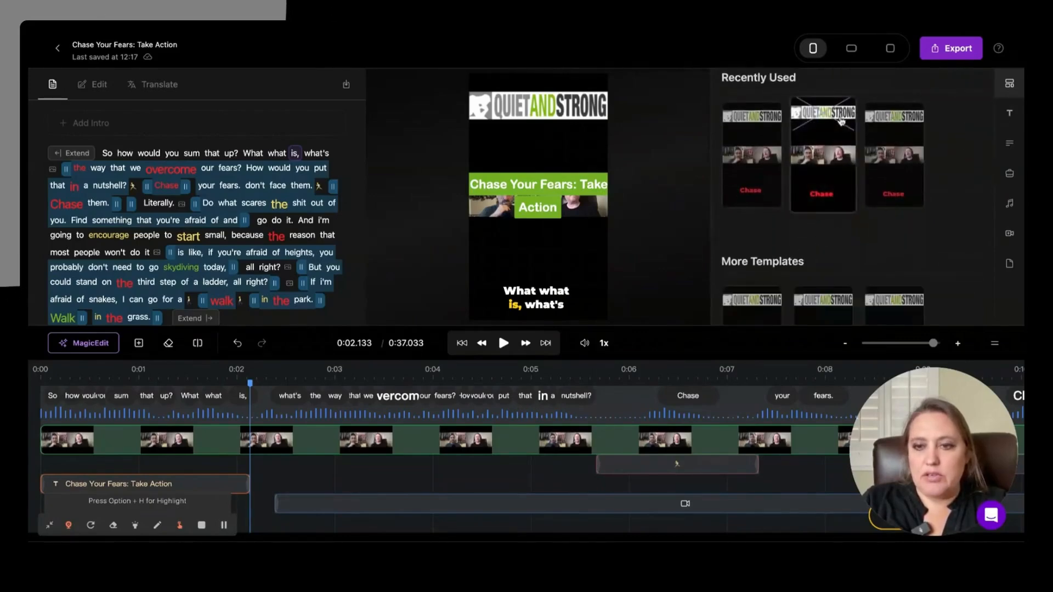
scroll(857, 236, "down", 5)
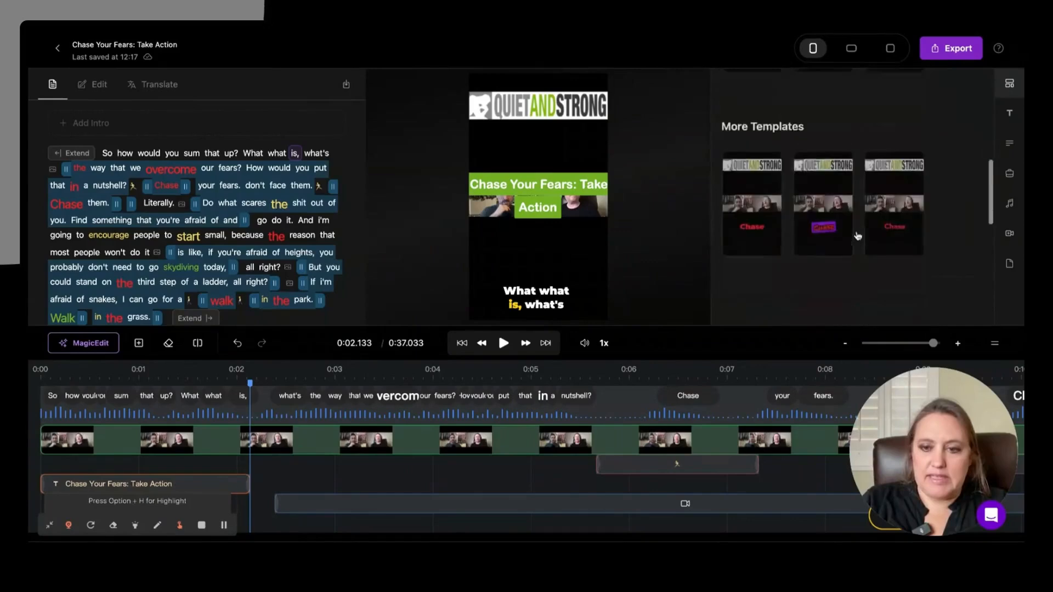
scroll(857, 235, "up", 10)
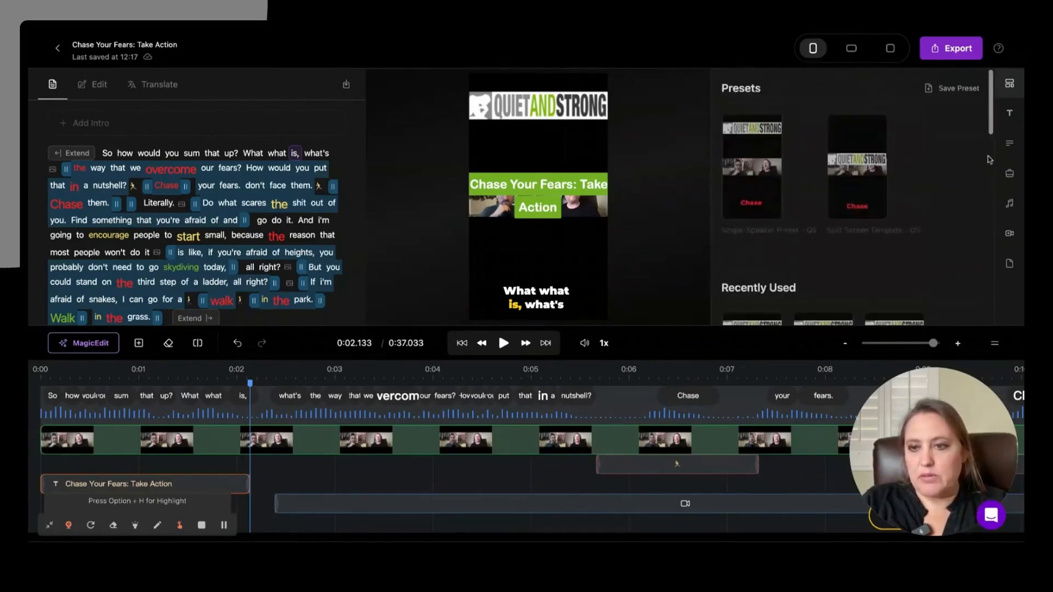
left_click(1012, 115)
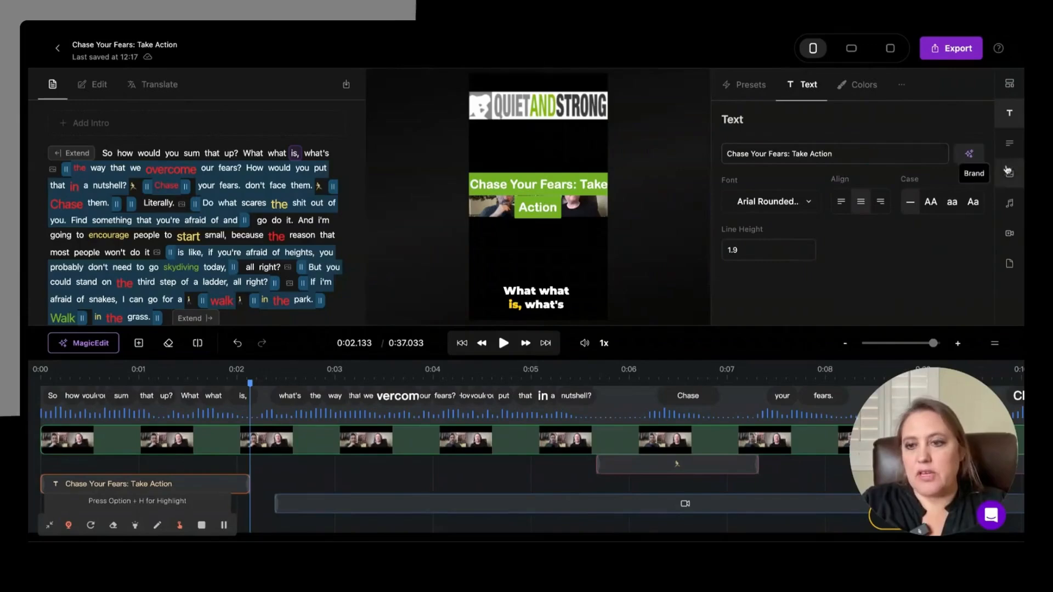
left_click(1009, 144)
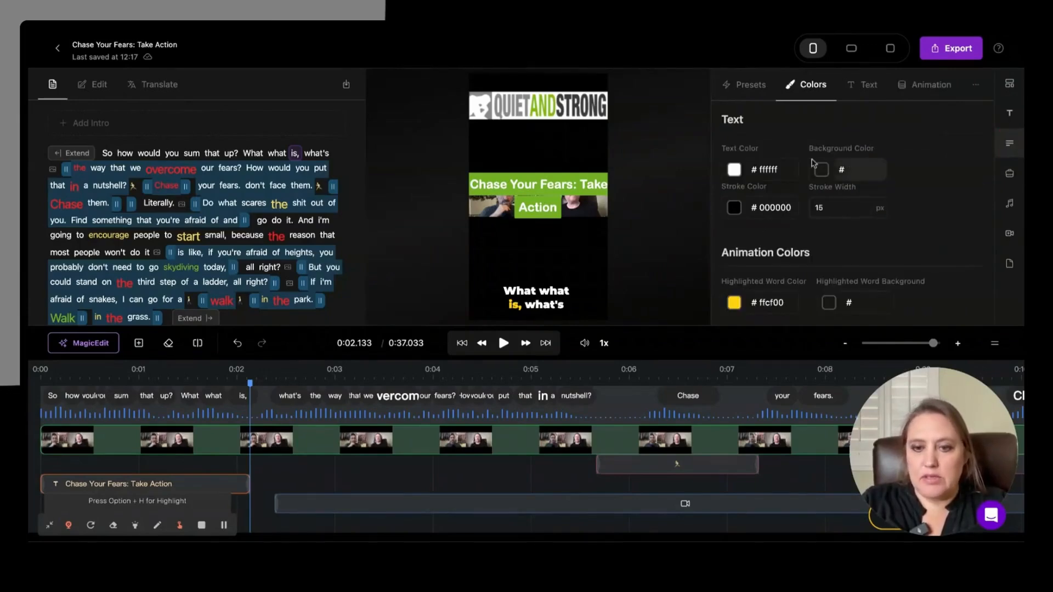
scroll(875, 197, "down", 1)
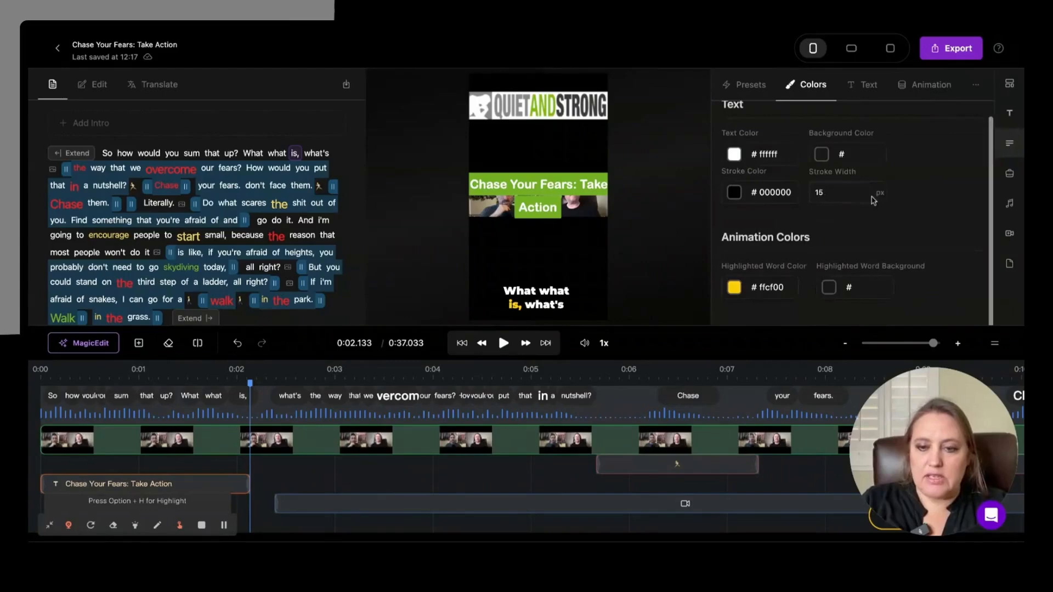
scroll(873, 201, "up", 1)
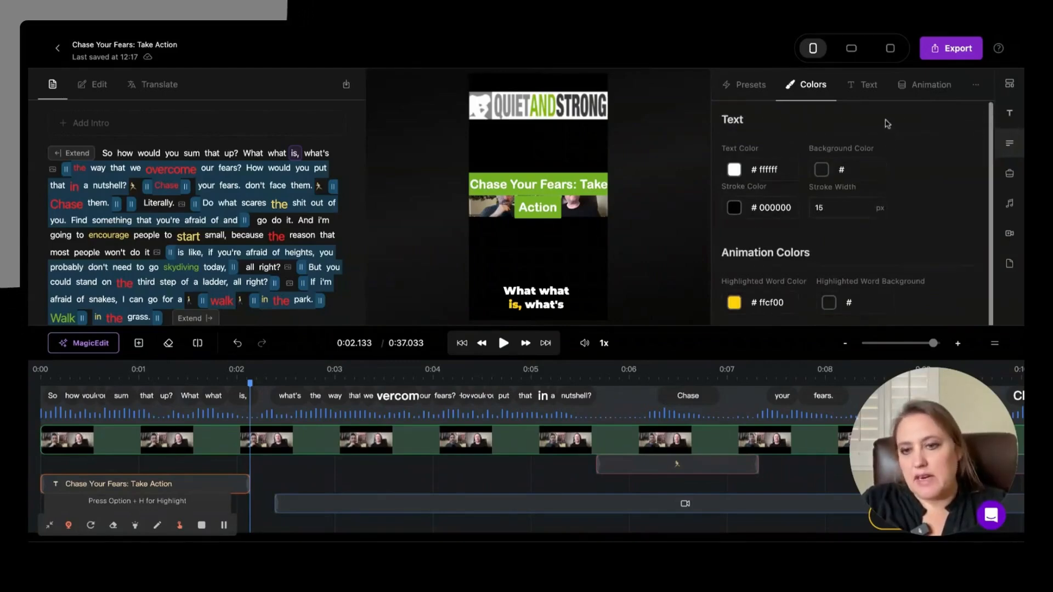
Step: Review the caption text and animation settings, and the Logo & Brand images and brand colors
left_click(868, 87)
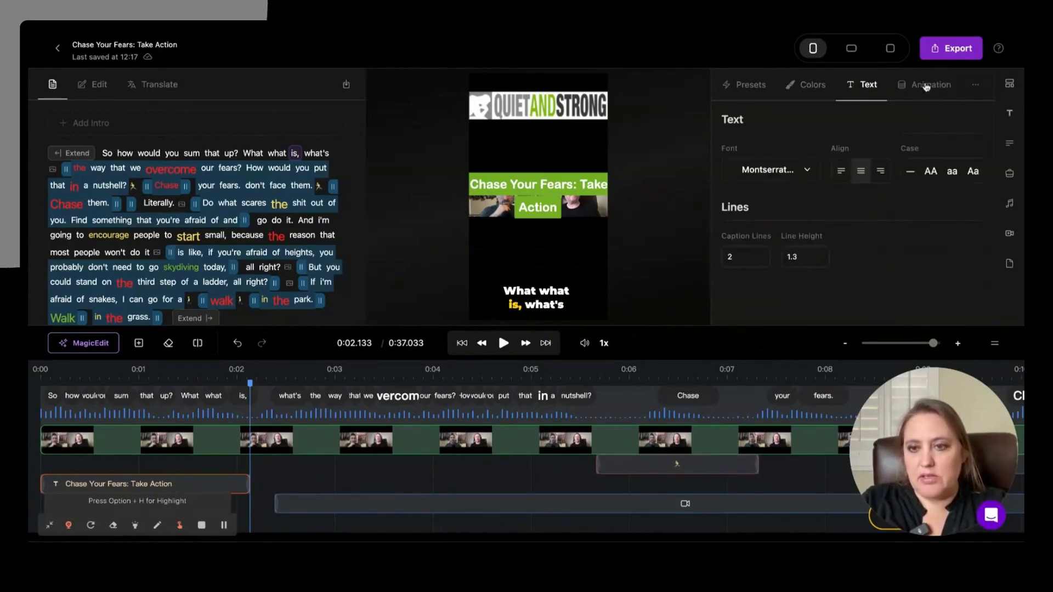
left_click(926, 86)
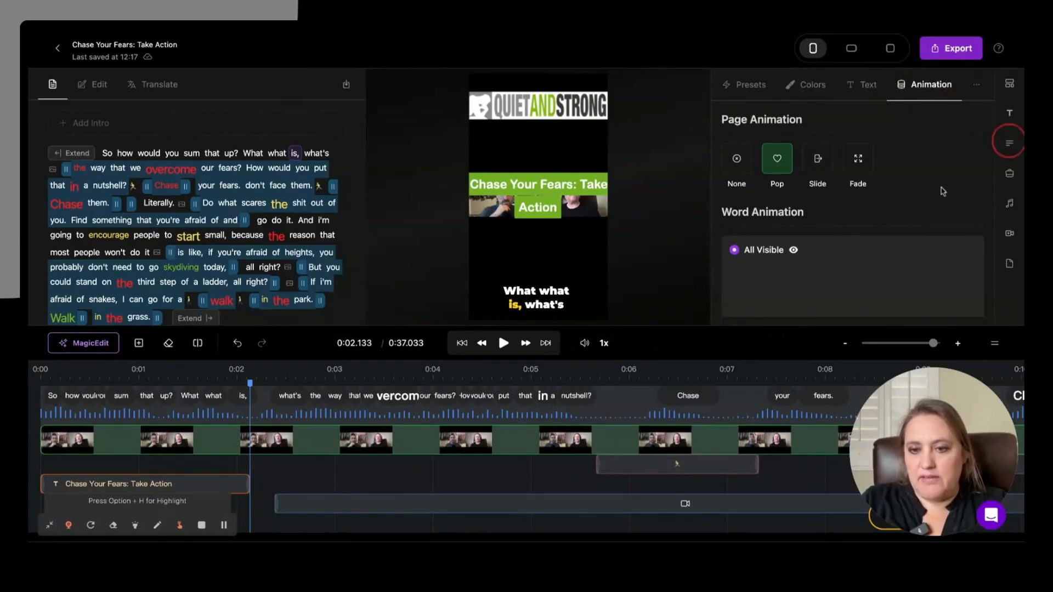
left_click(1010, 175)
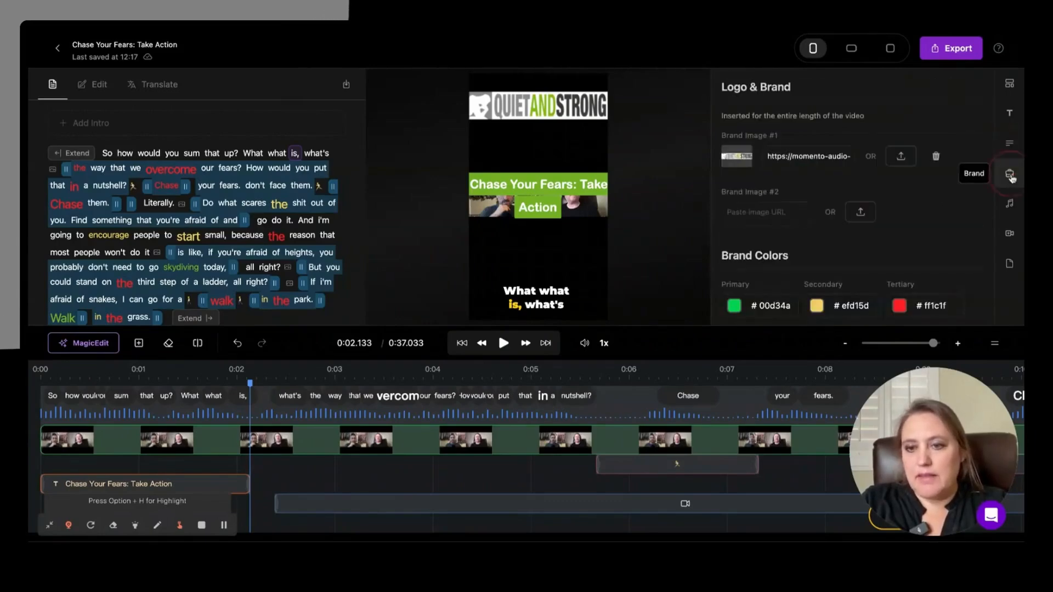
scroll(790, 270, "down", 1)
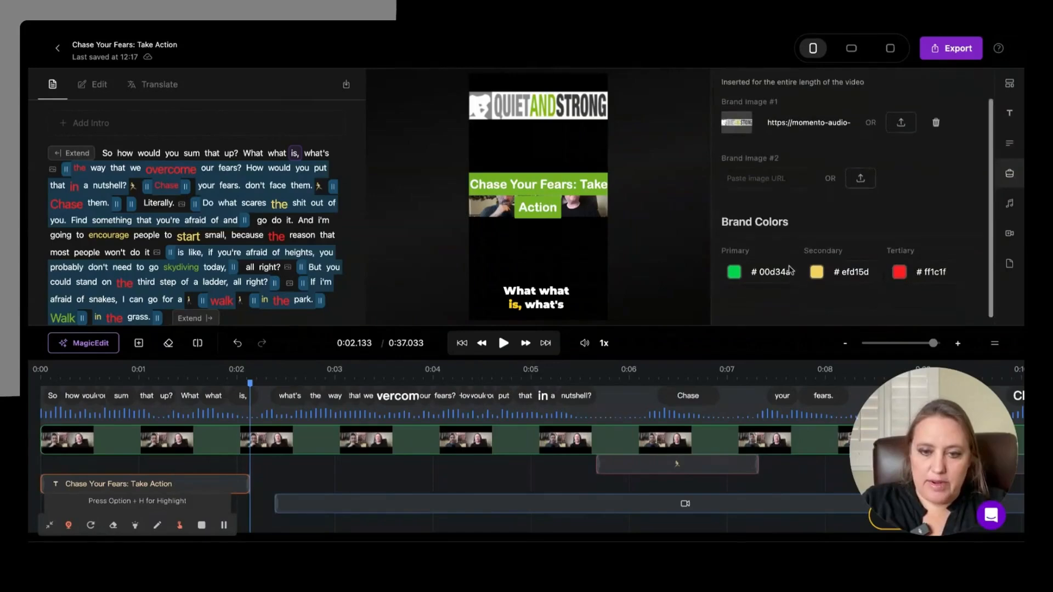
scroll(802, 307, "up", 1)
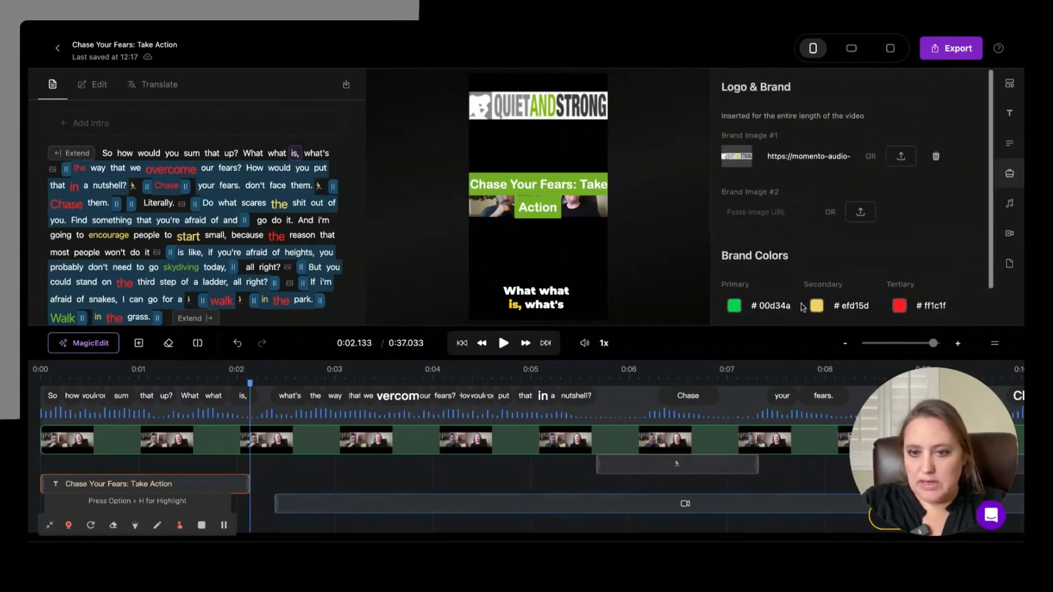
Step: Look through the background music options, including the upload area and the Upbeat royalty-free tracks
left_click(1009, 203)
scroll(839, 179, "down", 3)
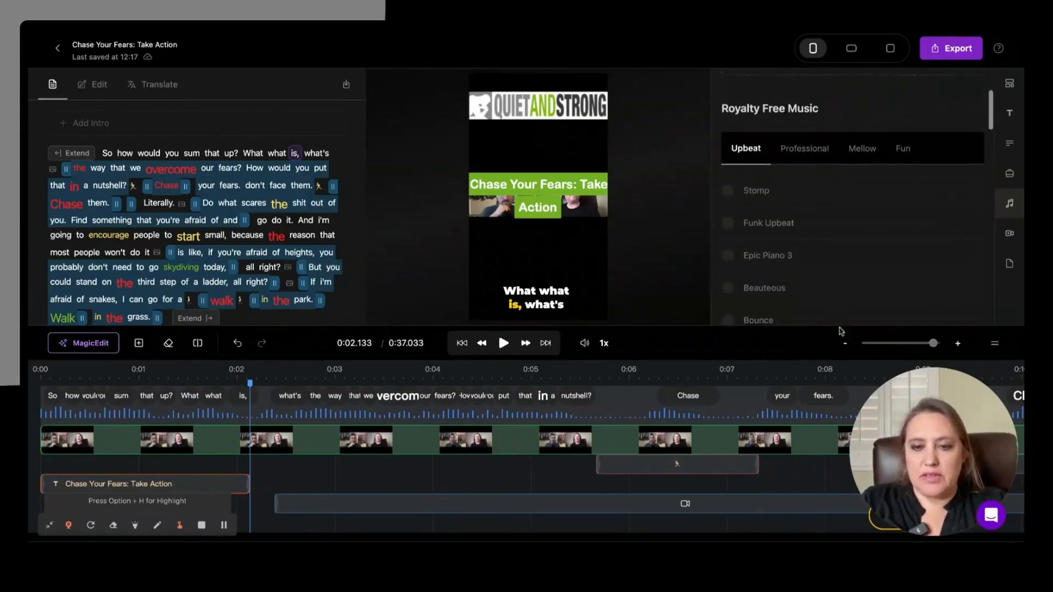
scroll(799, 200, "down", 3)
scroll(800, 200, "up", 2)
scroll(802, 201, "up", 2)
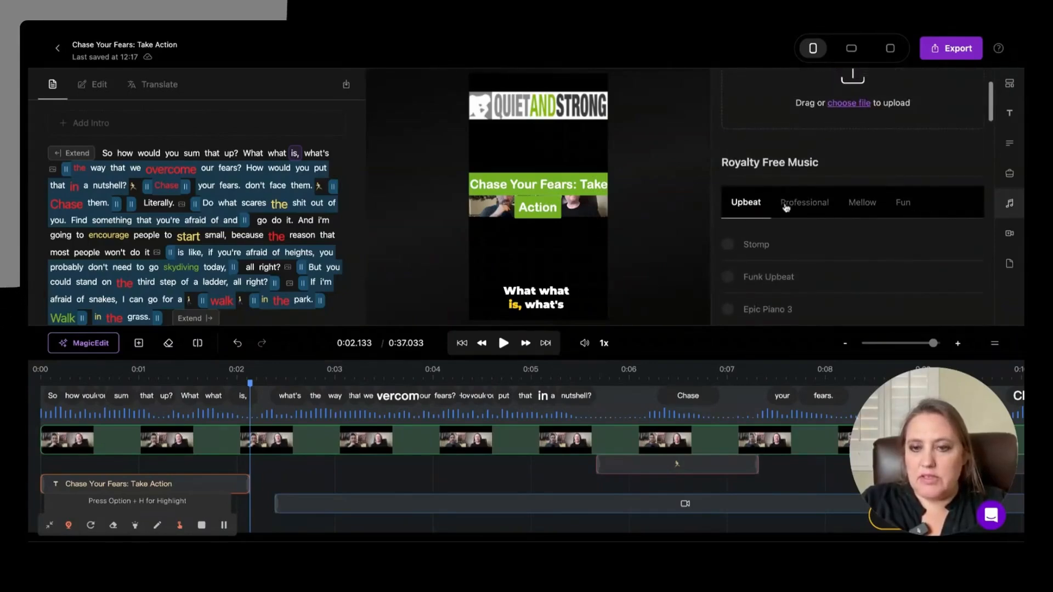
scroll(786, 207, "up", 2)
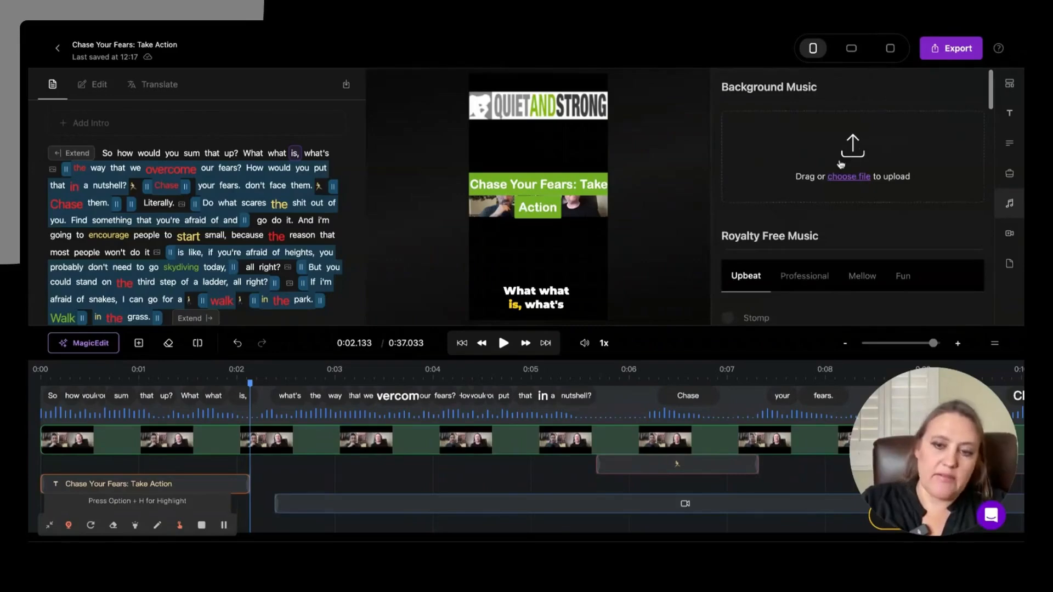
Step: Review the custom outro settings and the background color, blur, image and preset options
left_click(1009, 233)
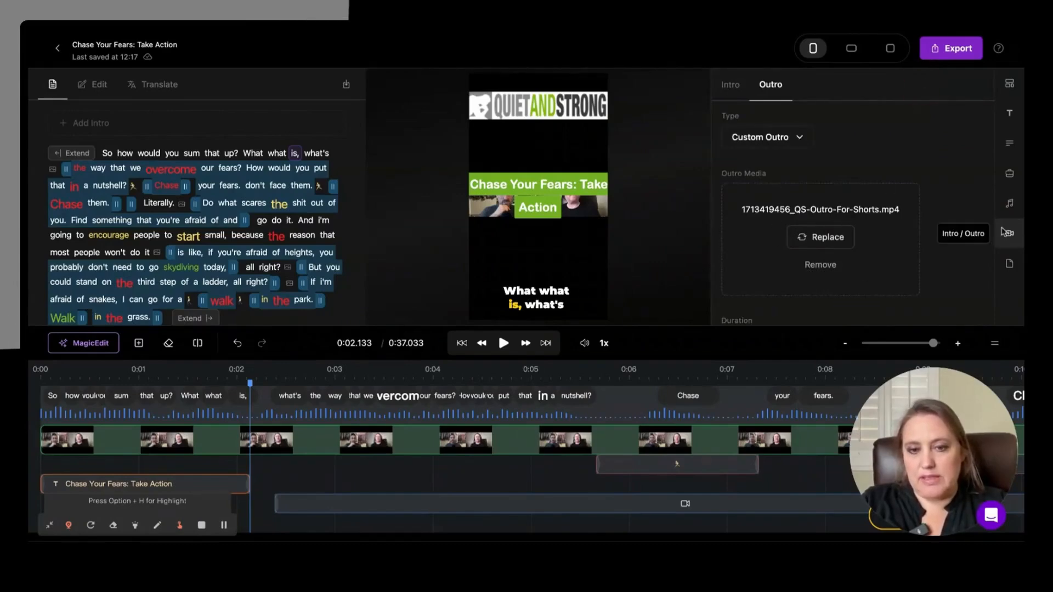
left_click(1010, 264)
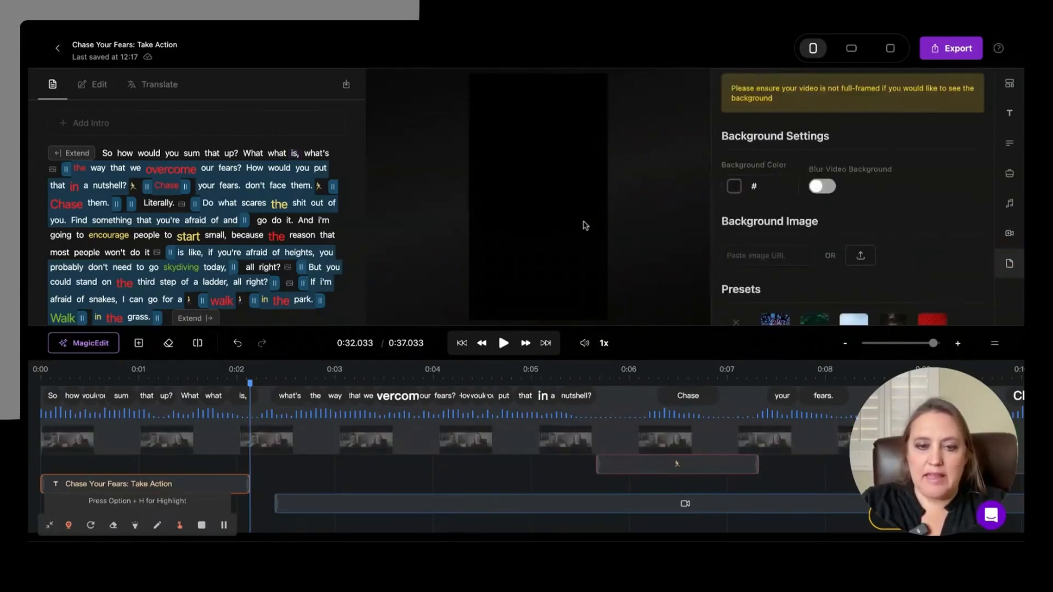
scroll(884, 235, "down", 3)
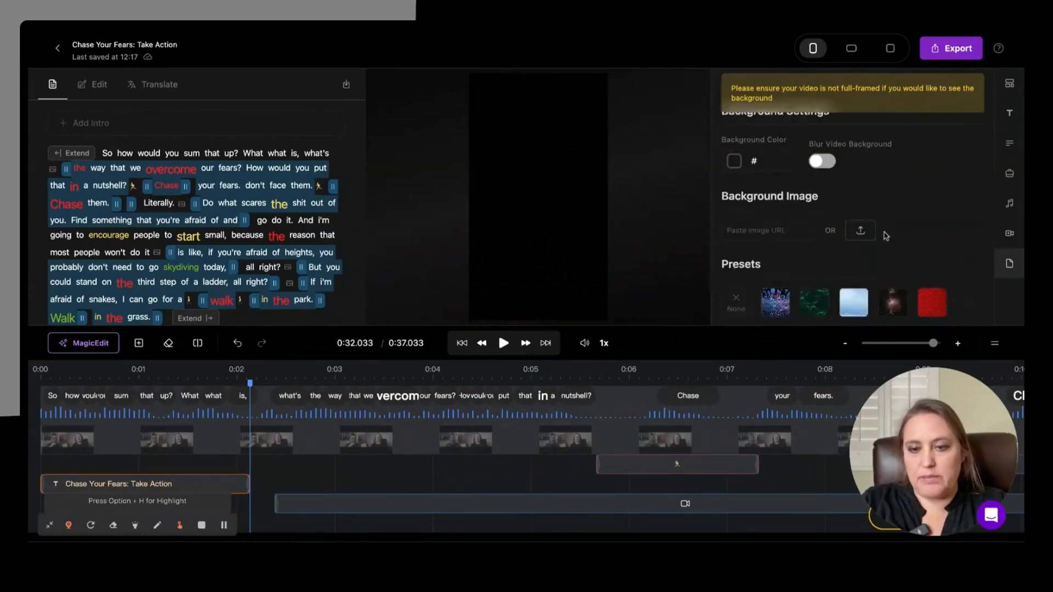
scroll(827, 200, "up", 3)
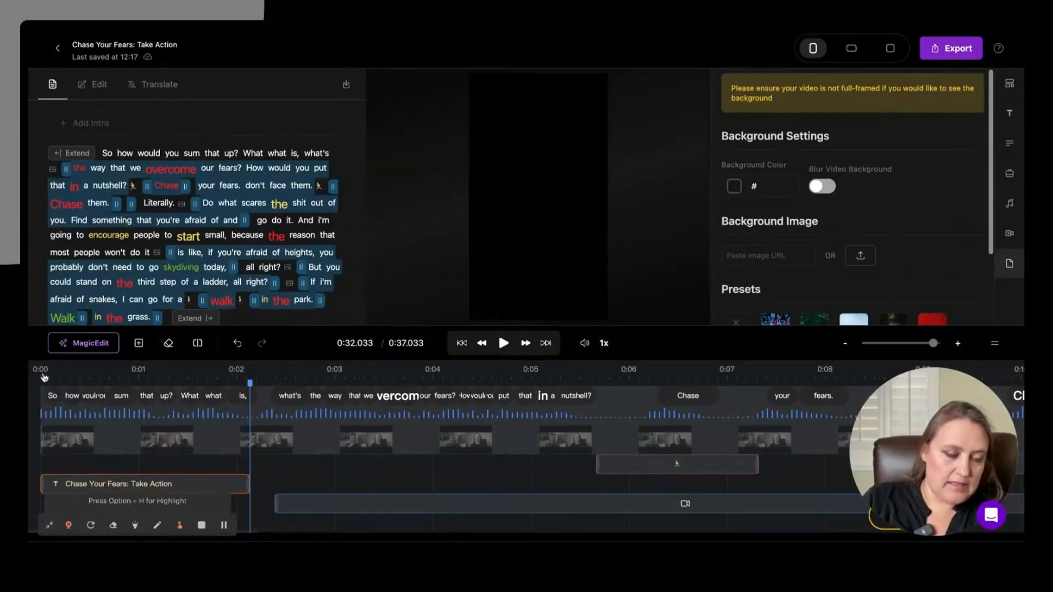
Step: Review the MagicEdit options for automatic framing, cuts, emojis, media and keyword emphasis, closing the list when done
left_click(99, 341)
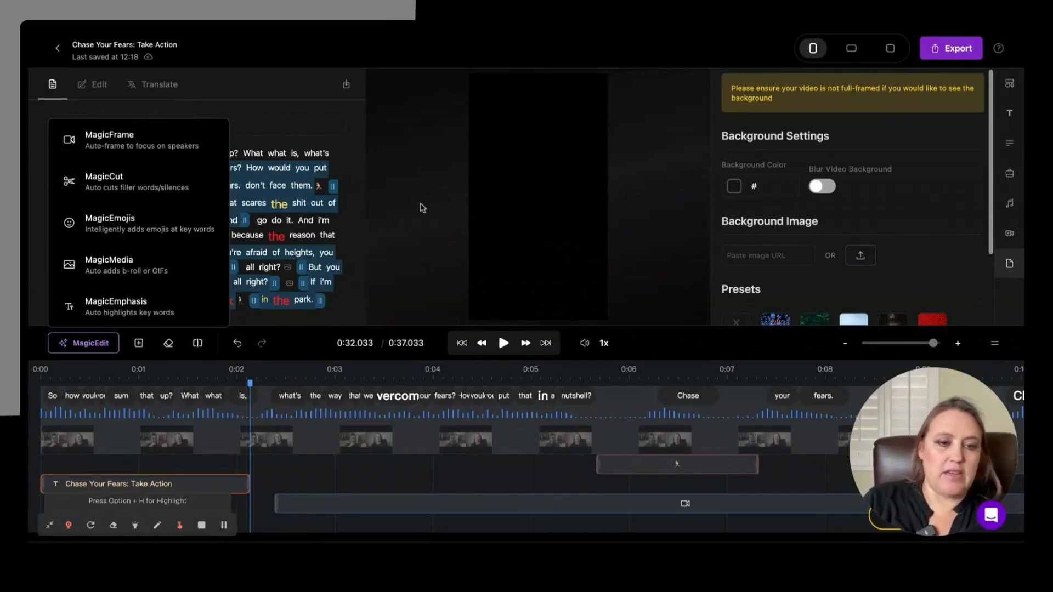
left_click(1009, 263)
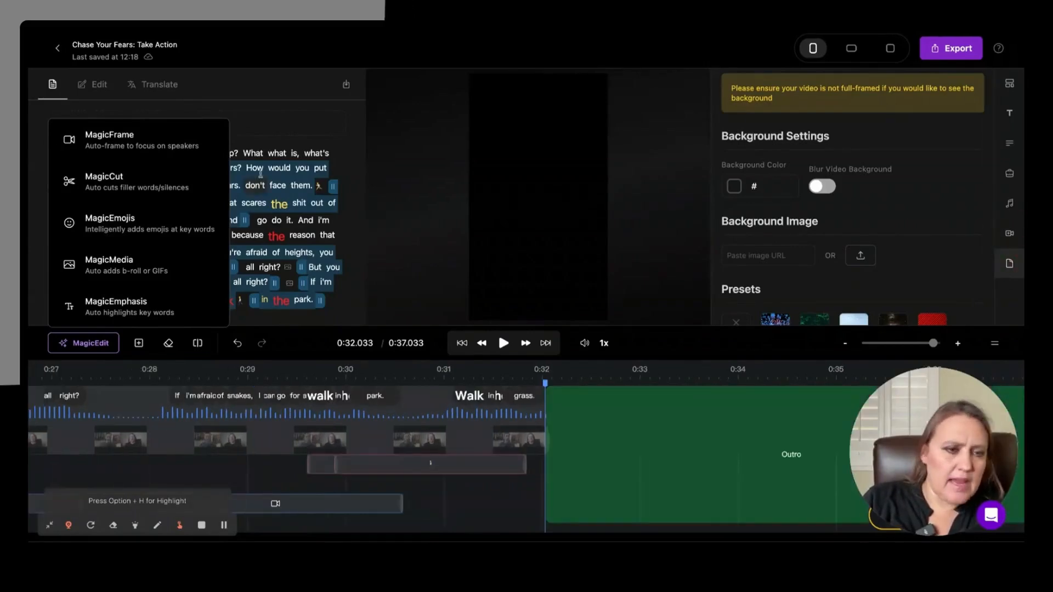
left_click(251, 115)
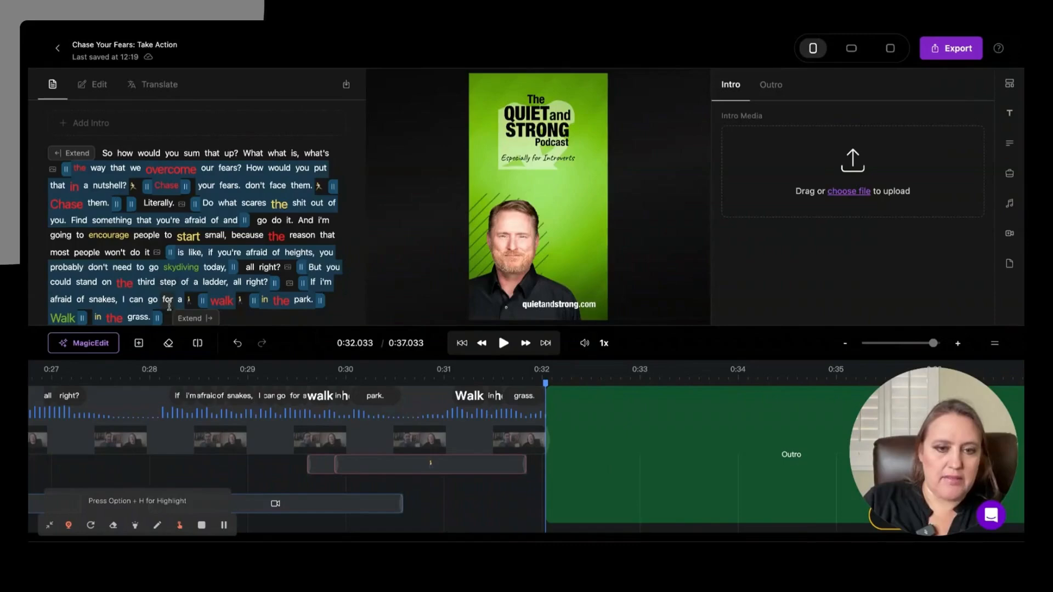
Step: Play the short from its beginning and pause it at about 1.97 seconds, while the title is showing
scroll(126, 394, "left", 10)
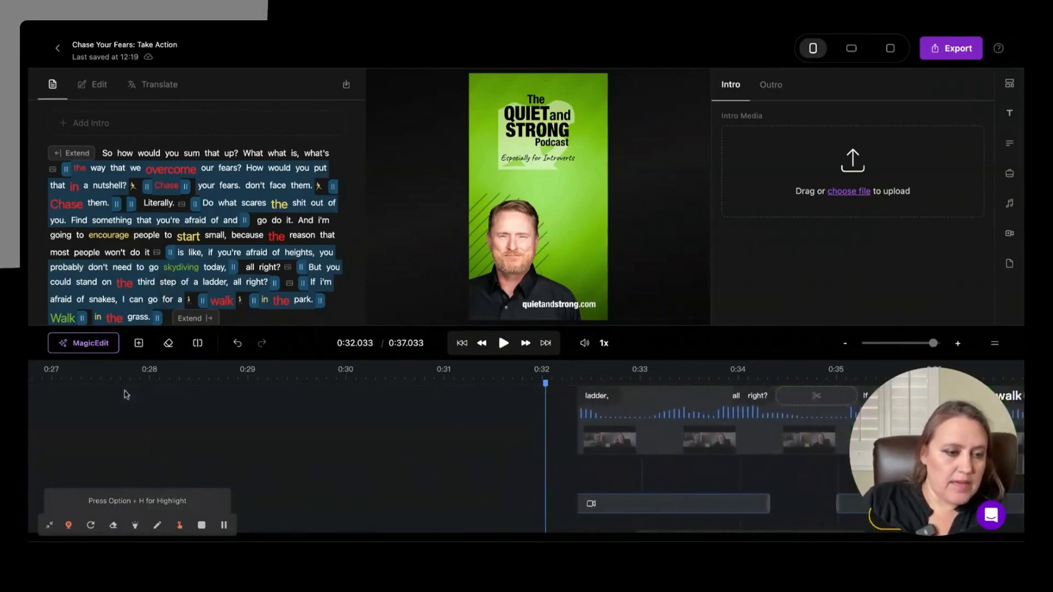
scroll(126, 394, "left", 20)
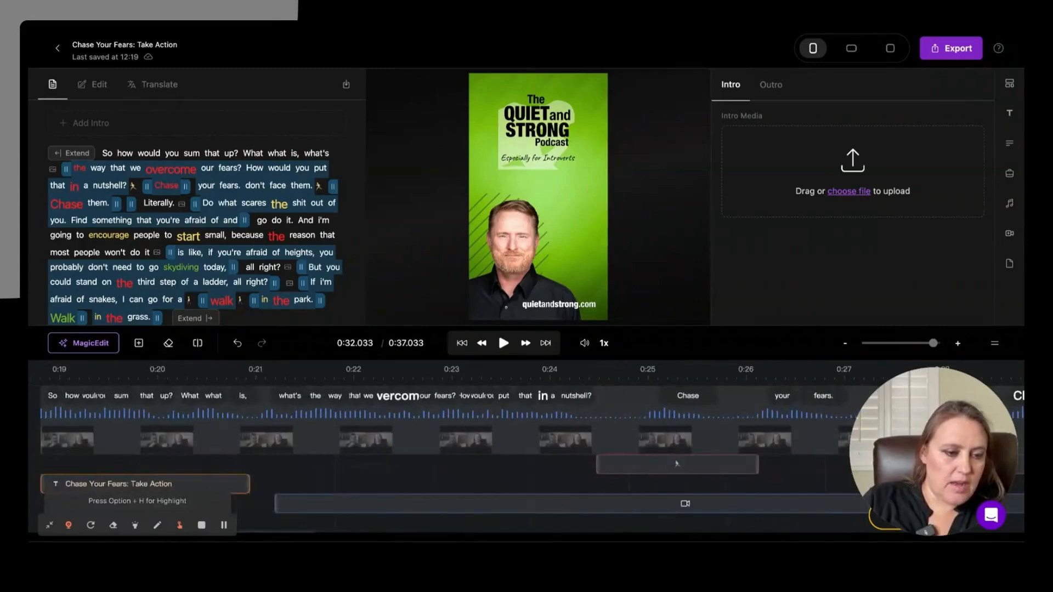
left_click(44, 371)
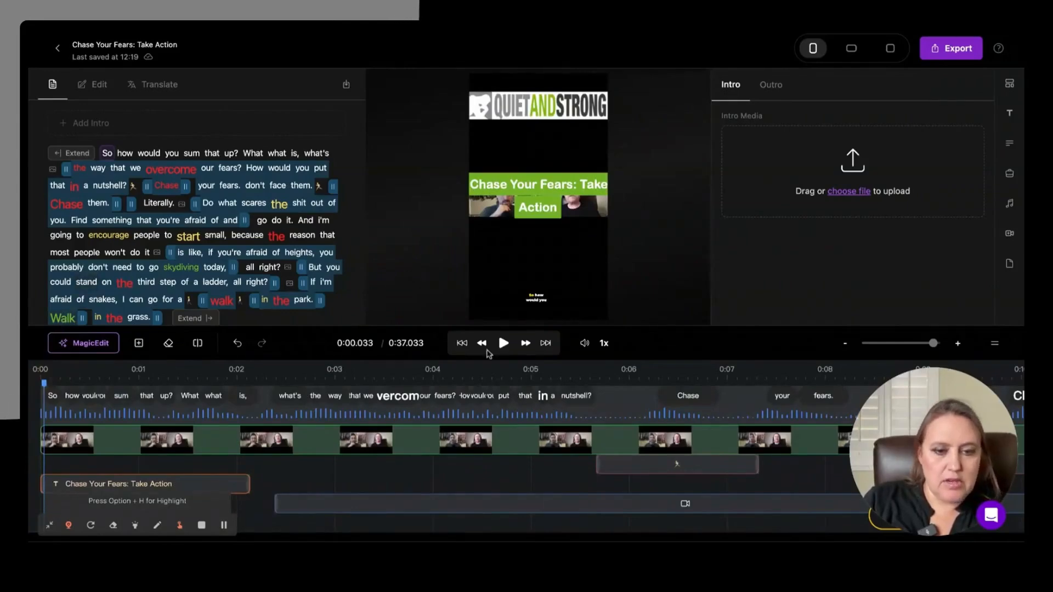
left_click(503, 344)
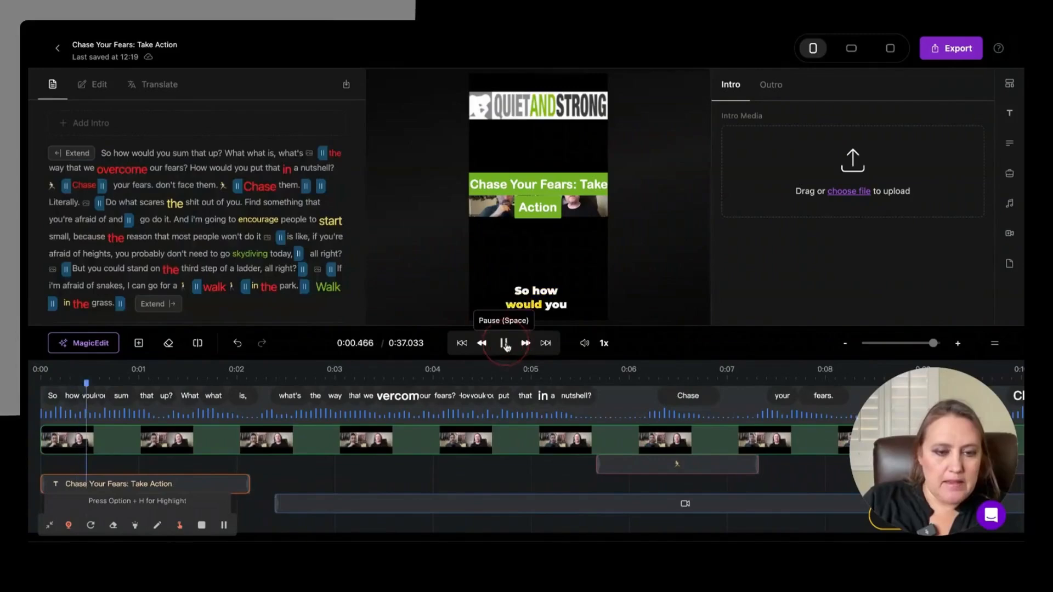
left_click(504, 344)
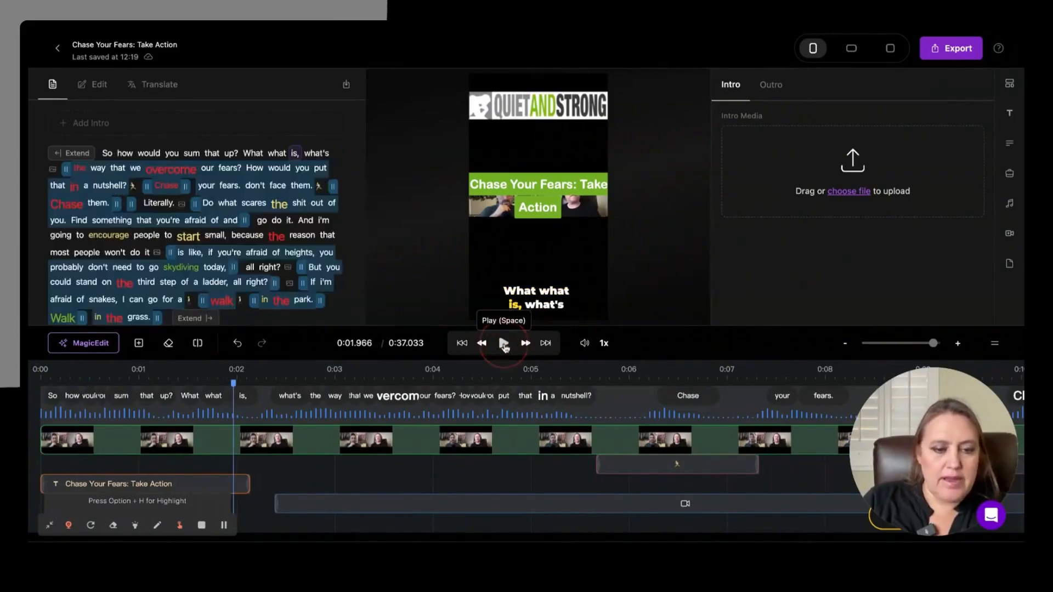
Step: Move the title overlay down off the speakers' footage and select the video frame for layout editing
left_click(588, 208)
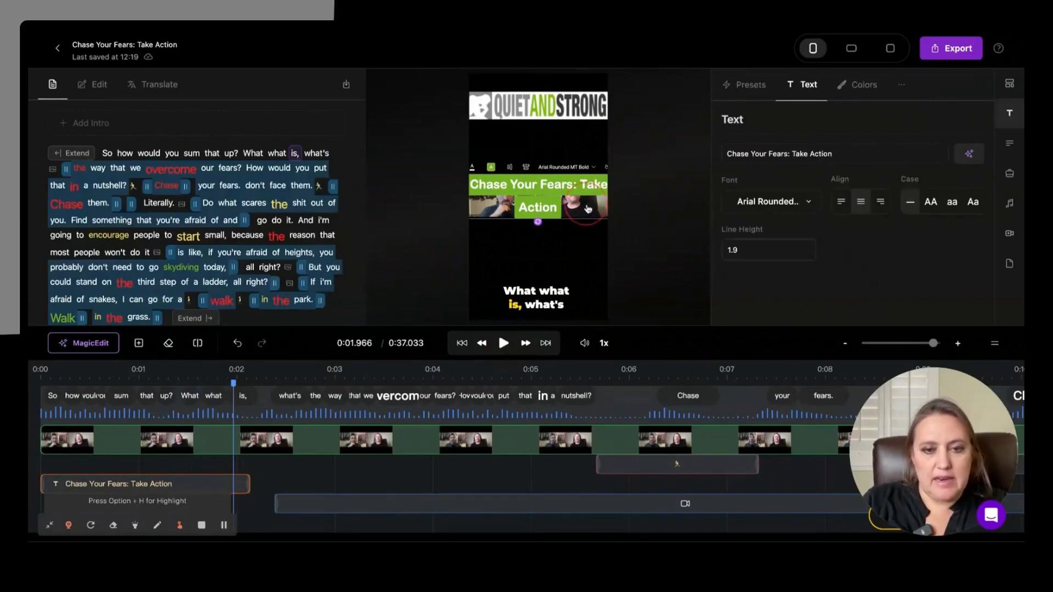
left_click(592, 208)
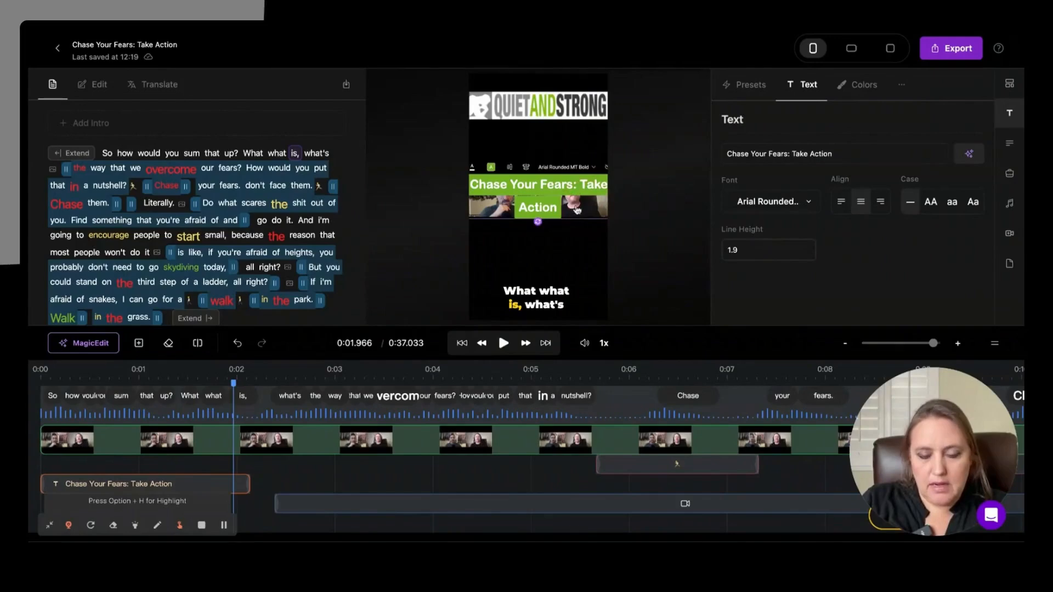
double_click(590, 187)
left_click_drag(573, 202, 579, 281)
left_click(582, 186)
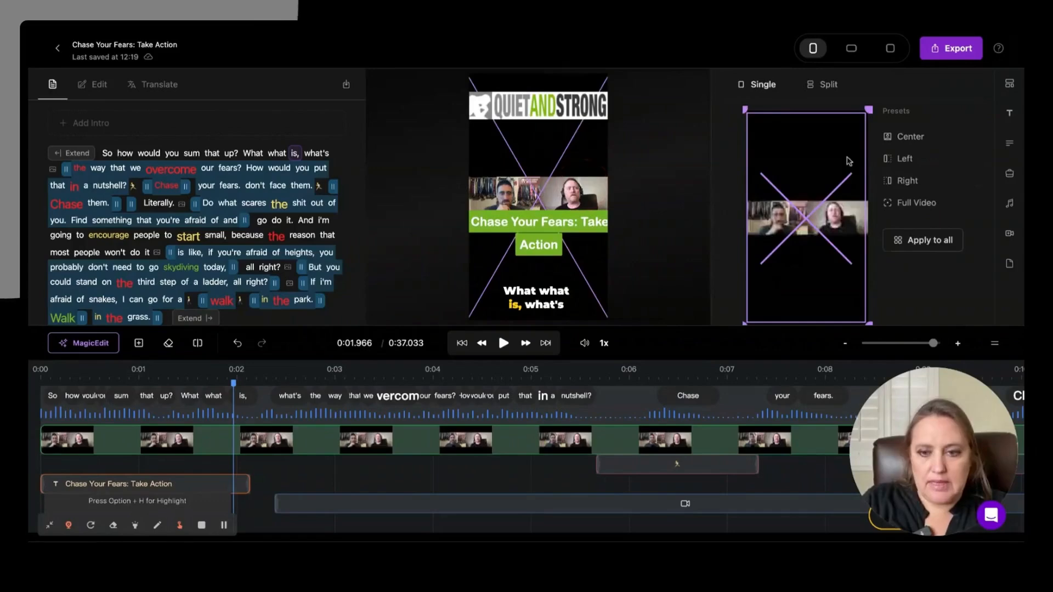
Step: Apply the Split layout, reposition both speakers' crop frames, and move the title up to the seam between the two speakers
left_click(828, 85)
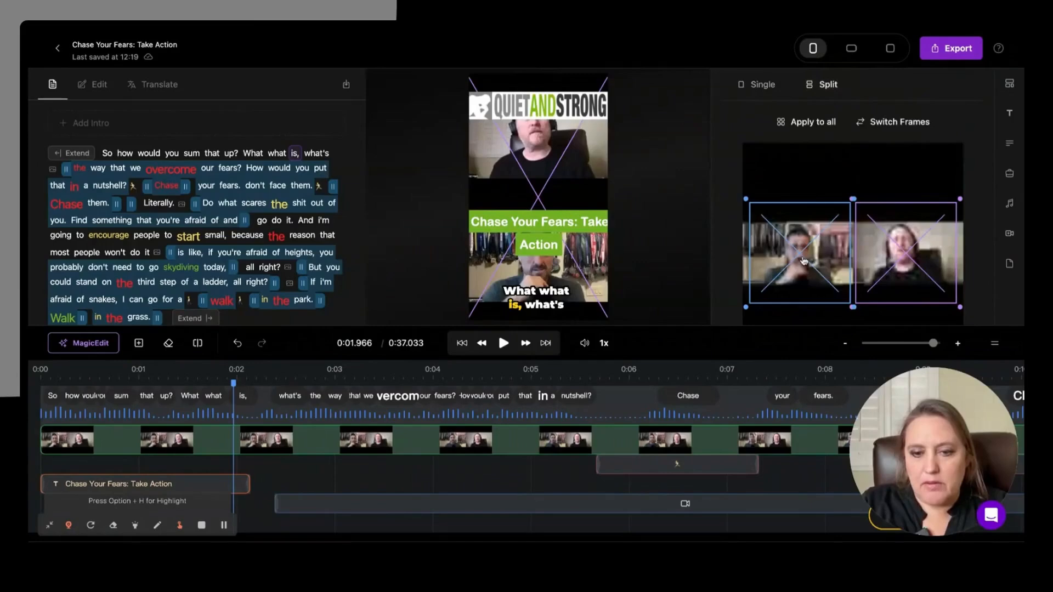
mouse_move(905, 254)
left_mouse_down()
mouse_move(909, 218)
mouse_move(908, 234)
left_mouse_up()
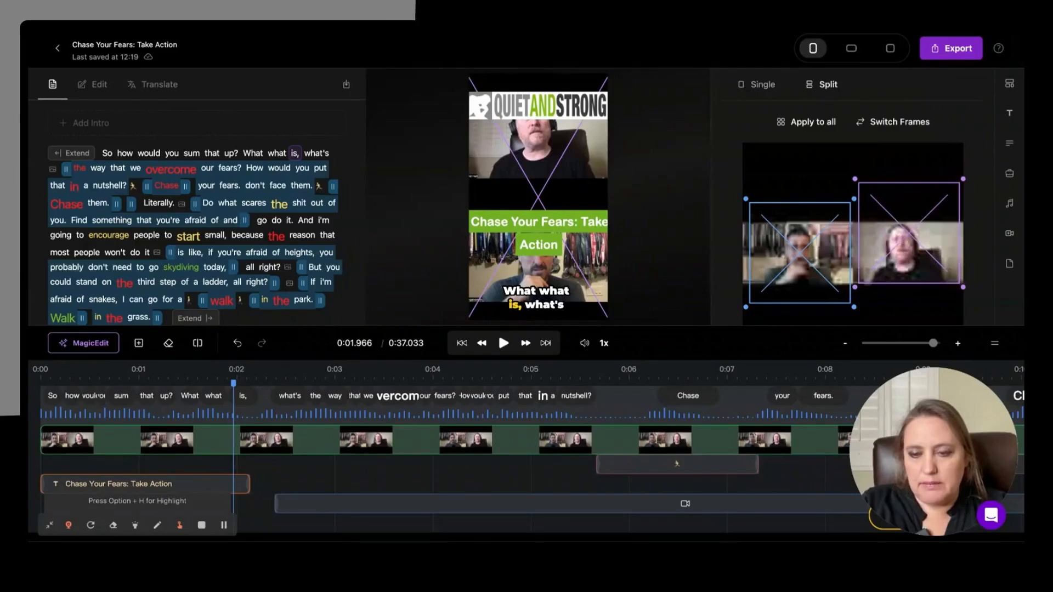
left_click_drag(798, 246, 793, 261)
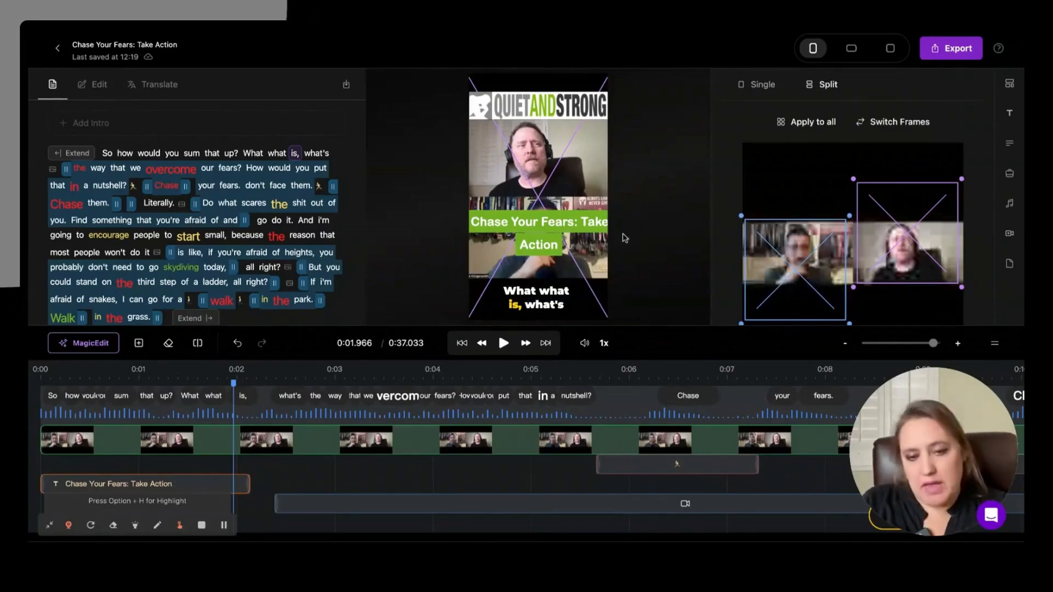
left_click_drag(565, 222, 566, 162)
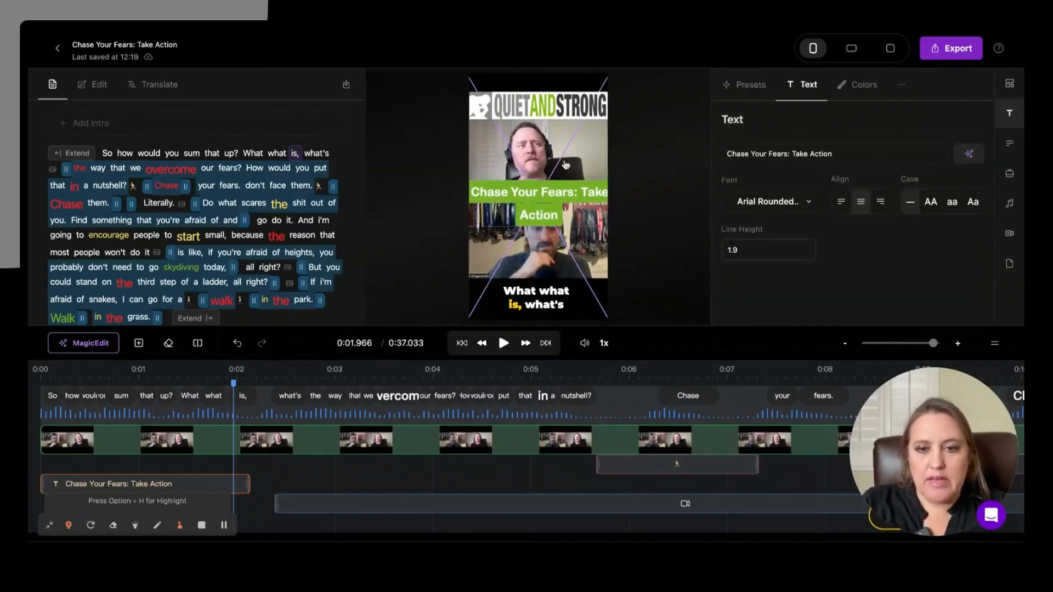
Step: Try switching the upper and lower speaker frames of the split layout and restore their order
left_click(574, 146)
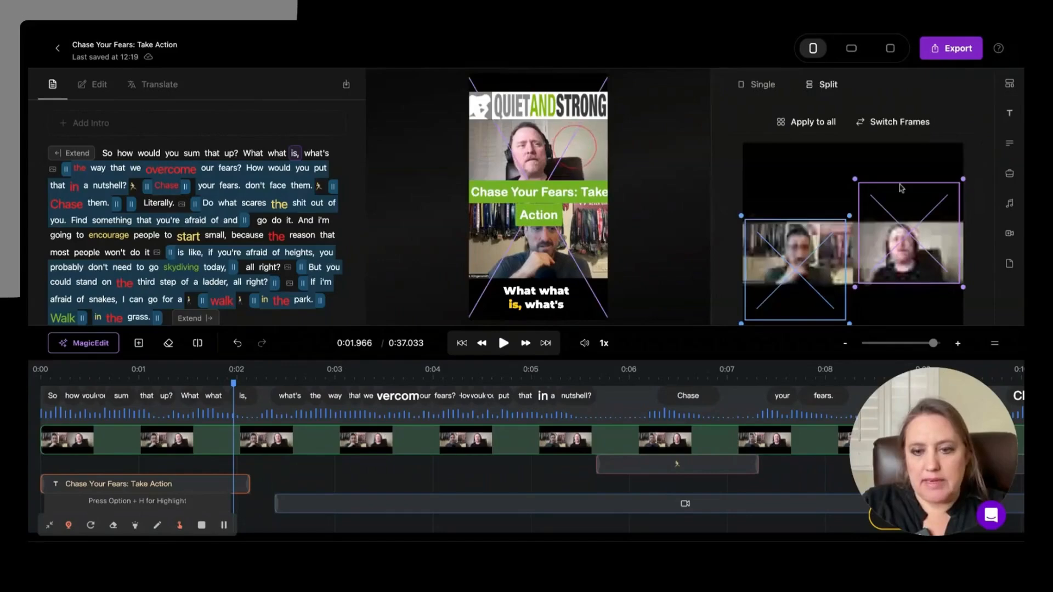
left_click(899, 122)
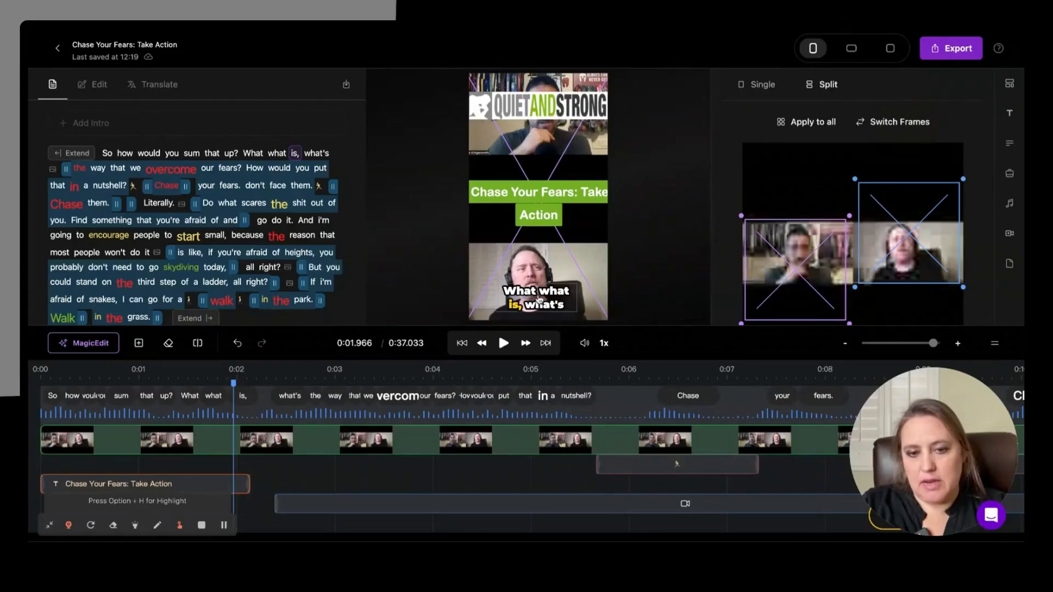
left_click(883, 127)
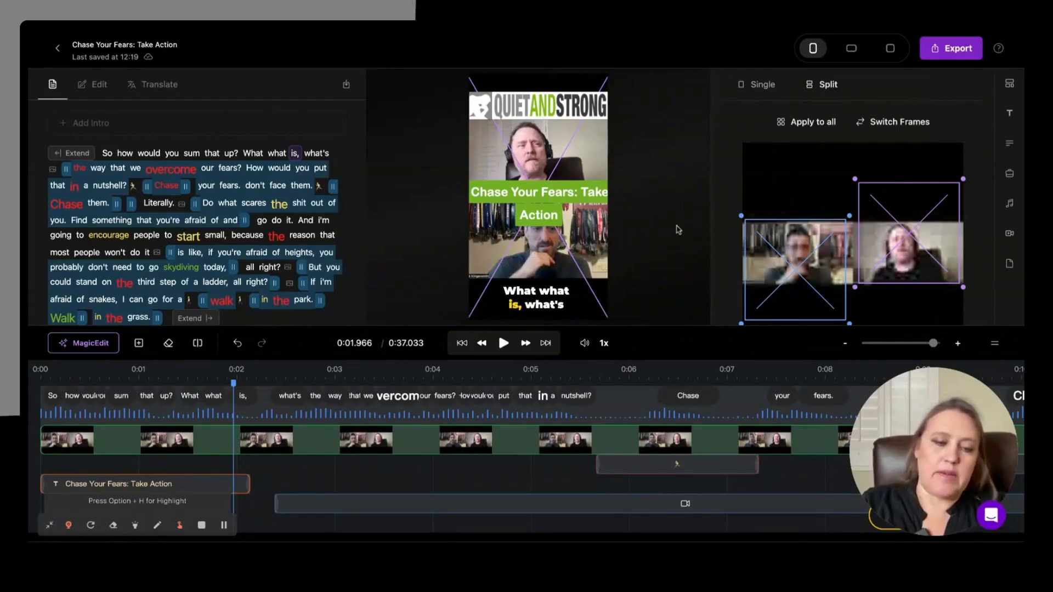
Step: Nudge the caption block and the title so that both sit centered horizontally in the vertical frame
left_click(545, 298)
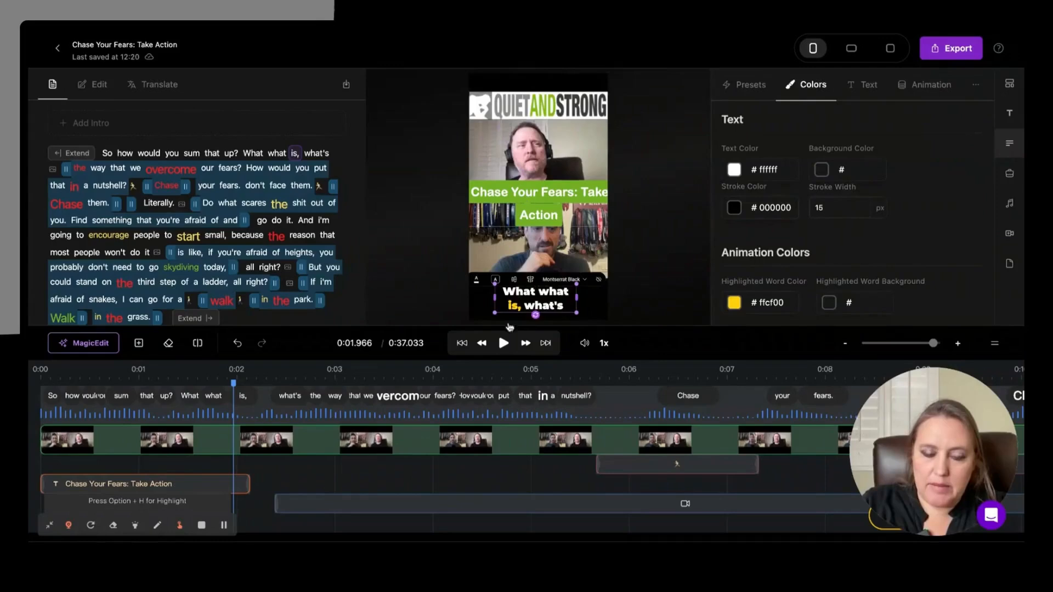
mouse_move(535, 299)
left_mouse_down()
mouse_move(536, 231)
mouse_move(528, 309)
mouse_move(537, 298)
left_mouse_up()
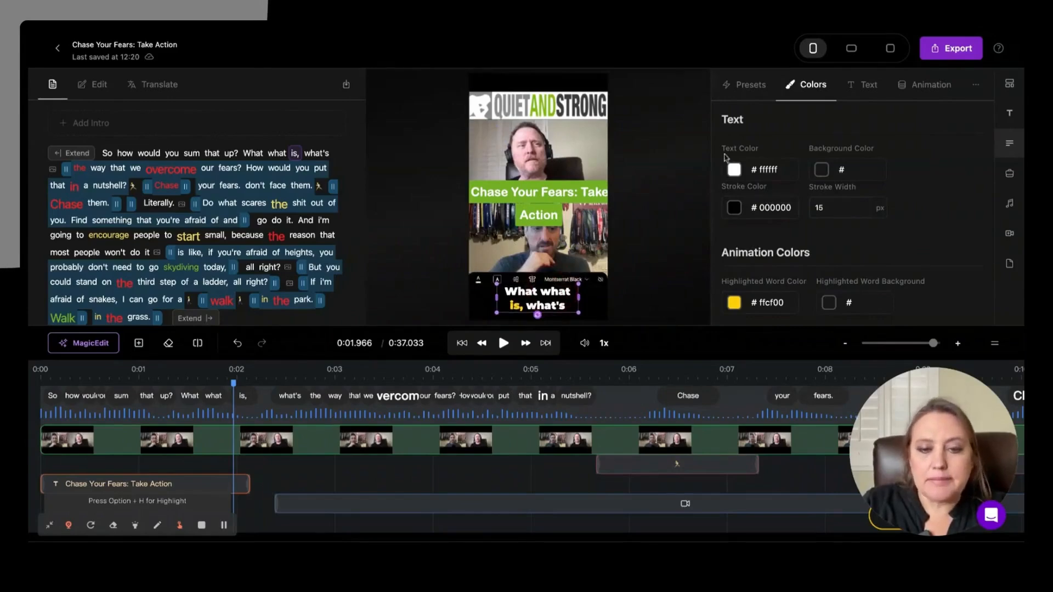
left_click(559, 191)
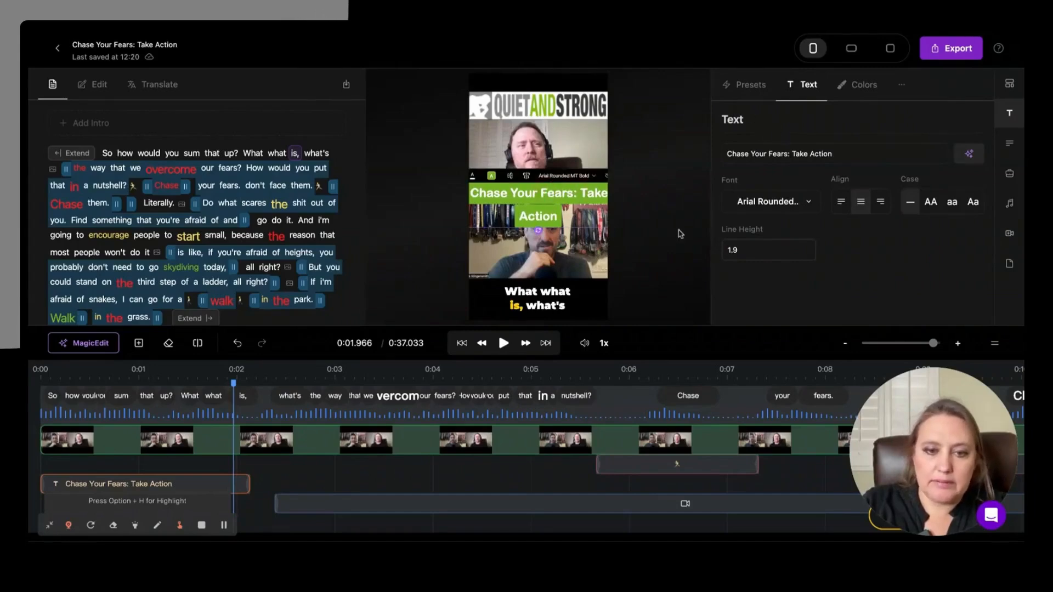
Step: Play the short from 0:00 to preview the split layout with its title and captions
left_click(43, 384)
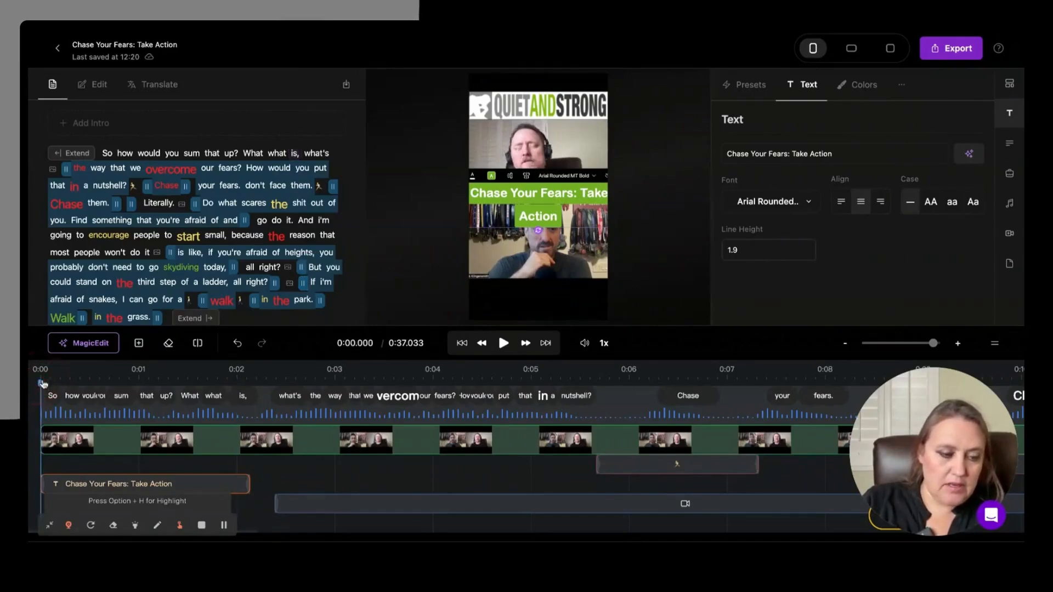
key("space")
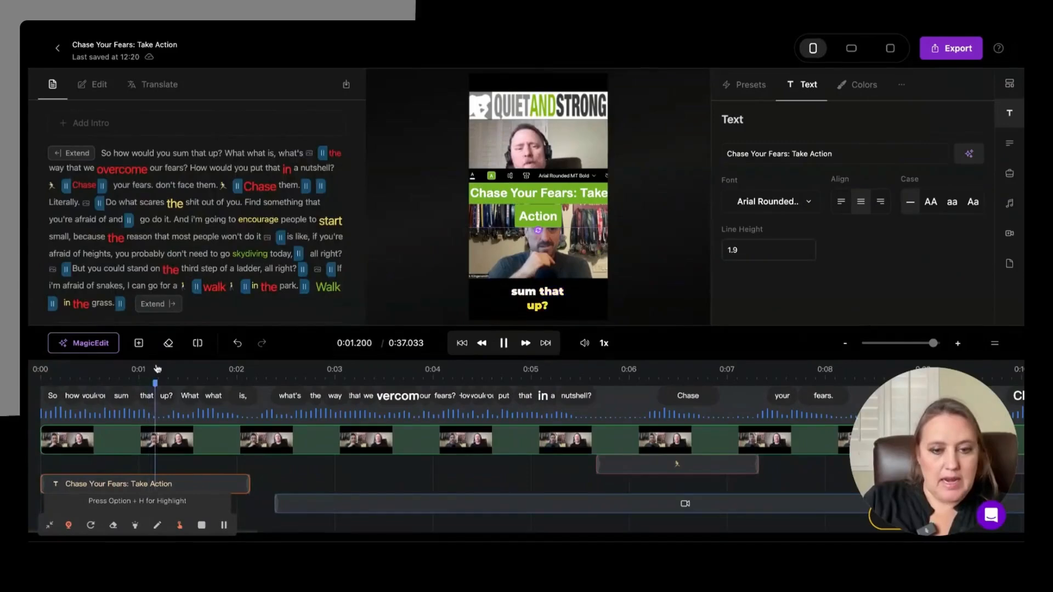
Step: Select the first B-roll clip and play the short from that clip's start to review the footage
key("space")
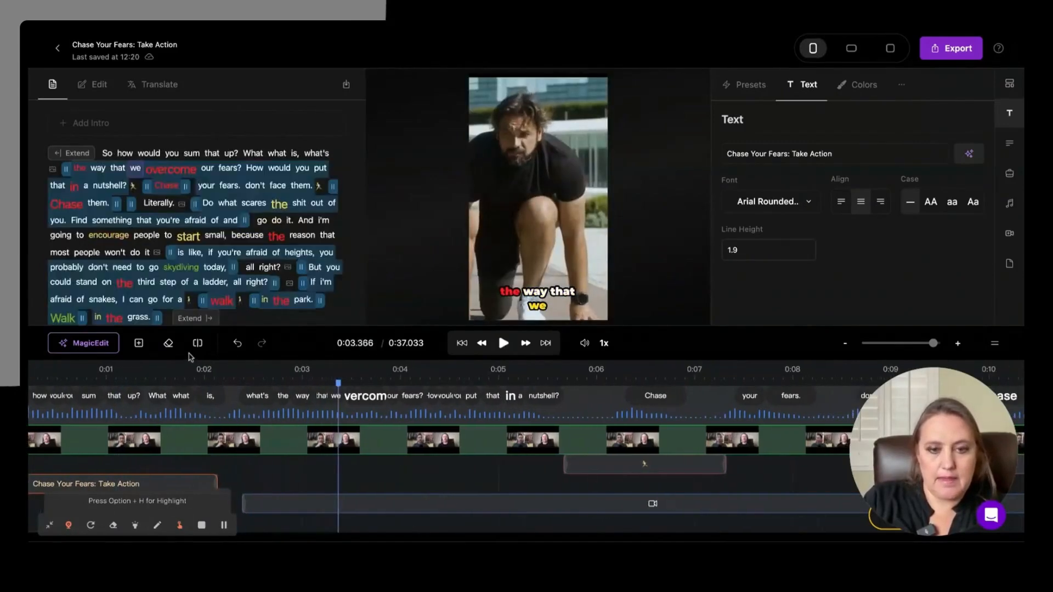
left_click(315, 504)
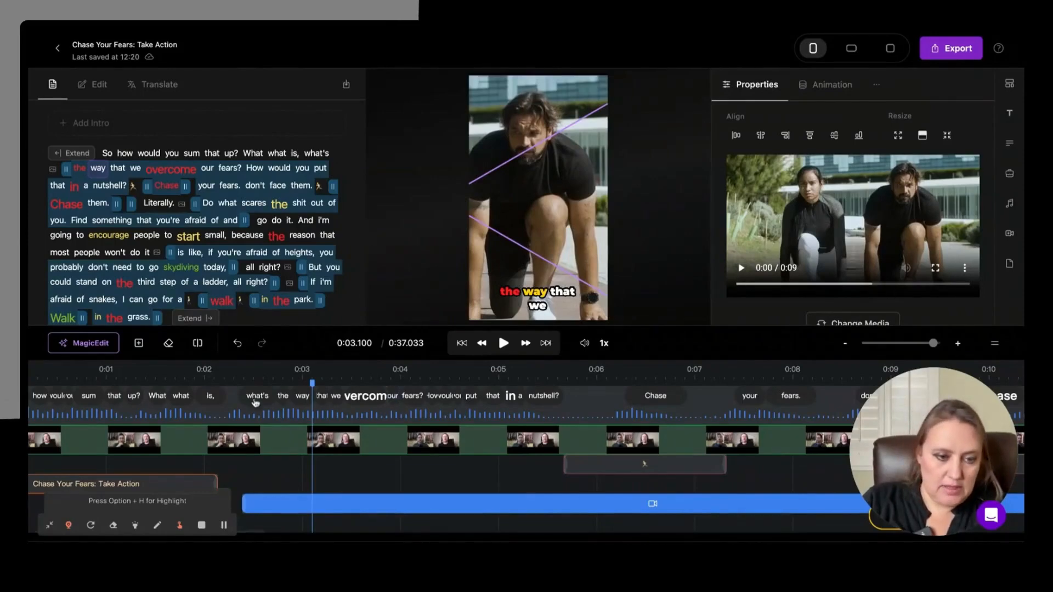
left_click(241, 377)
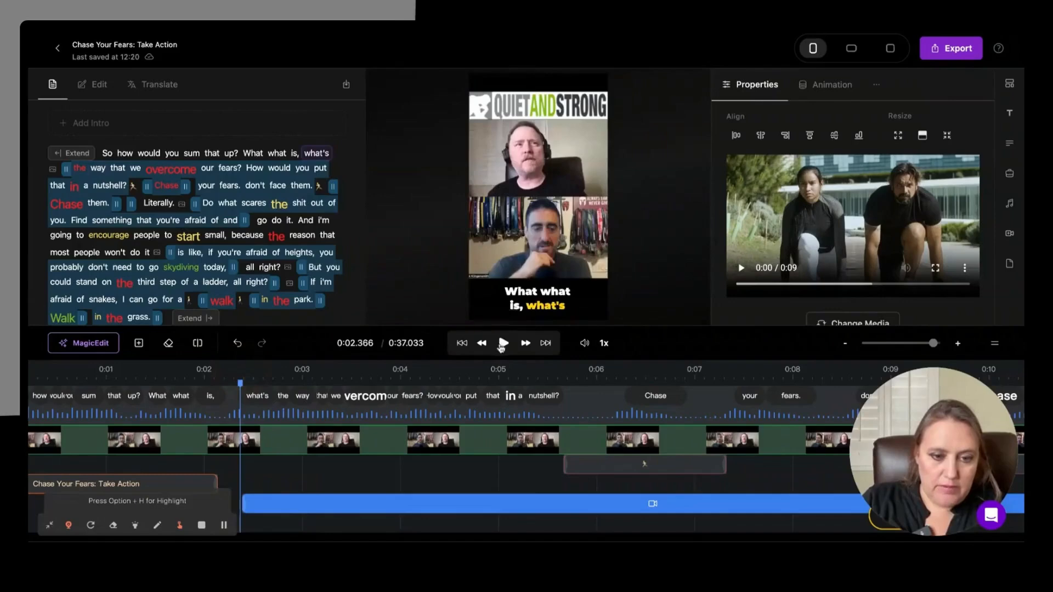
left_click(502, 344)
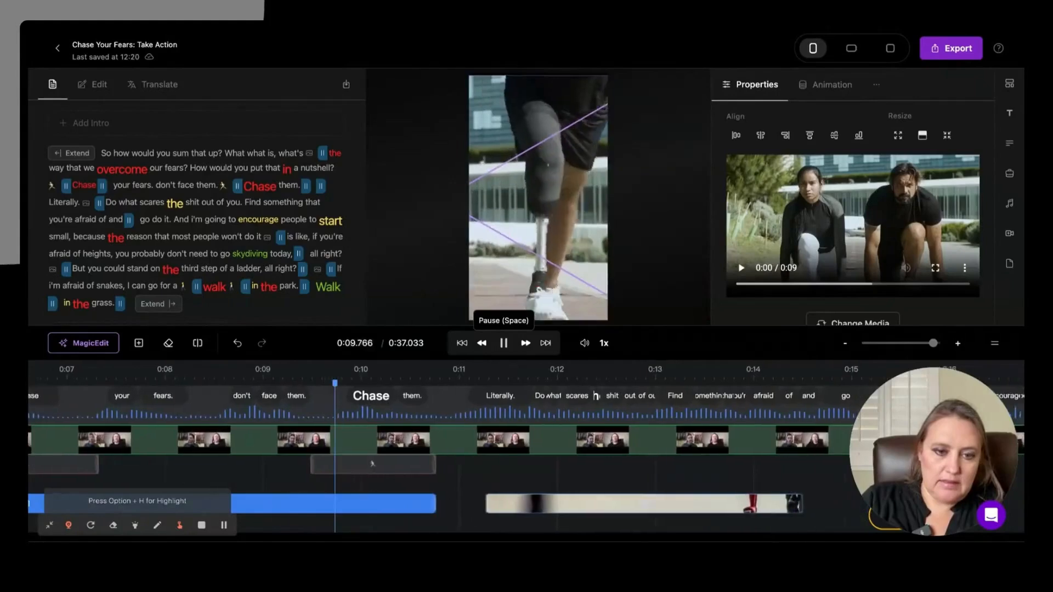
left_click(504, 342)
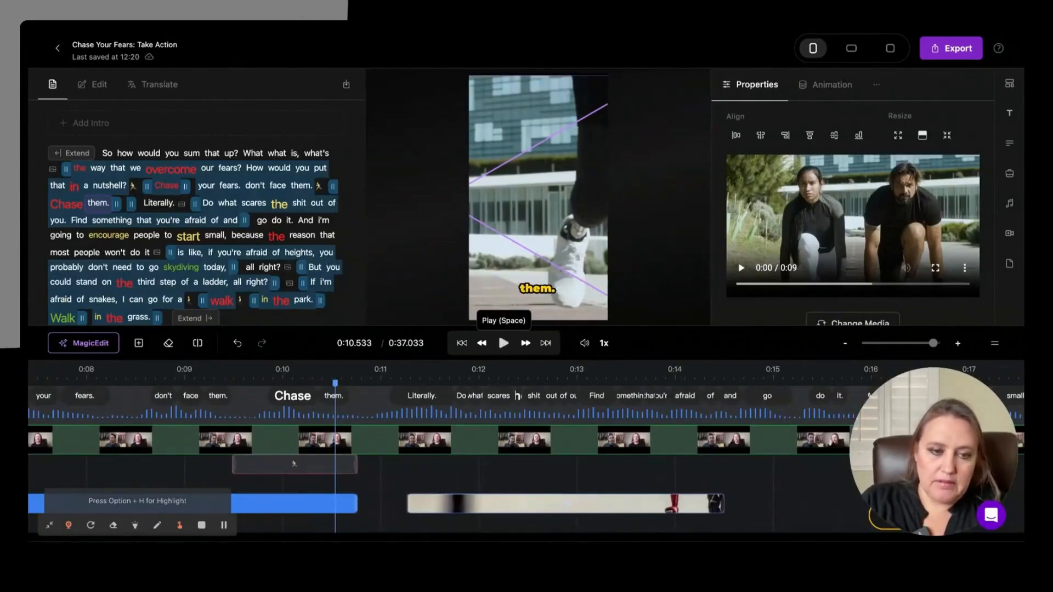
Step: Play on through the remaining B-roll inserts and captions, pausing at the forest clip near 0:29
key("space")
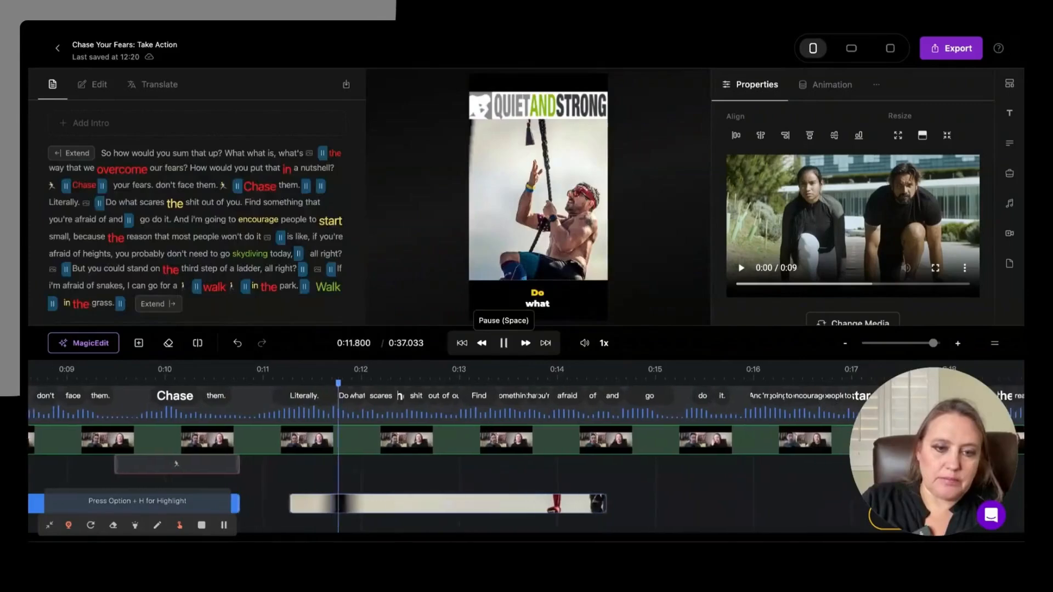
key("space")
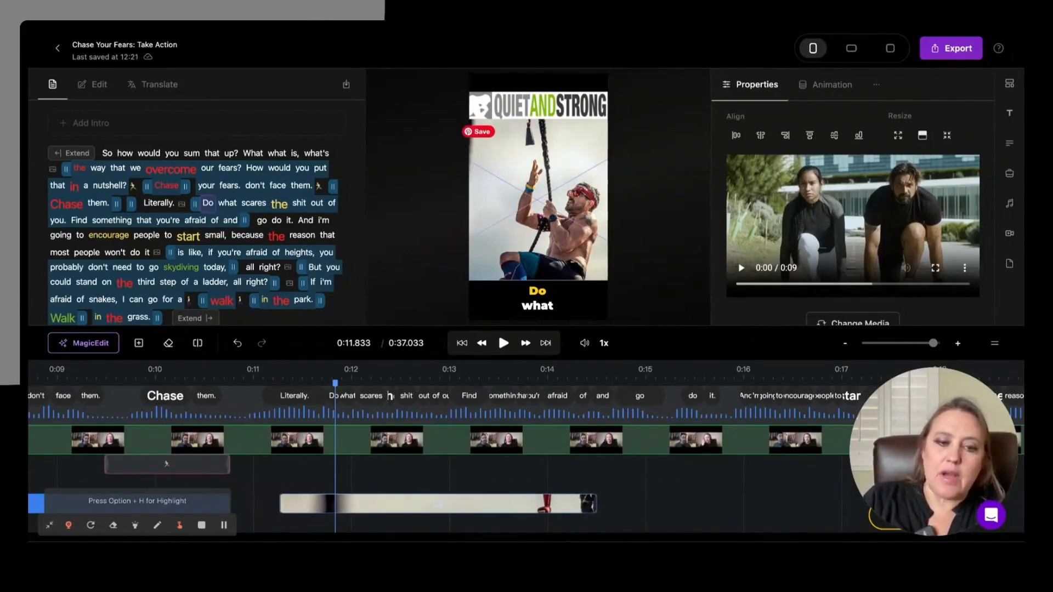
key("space")
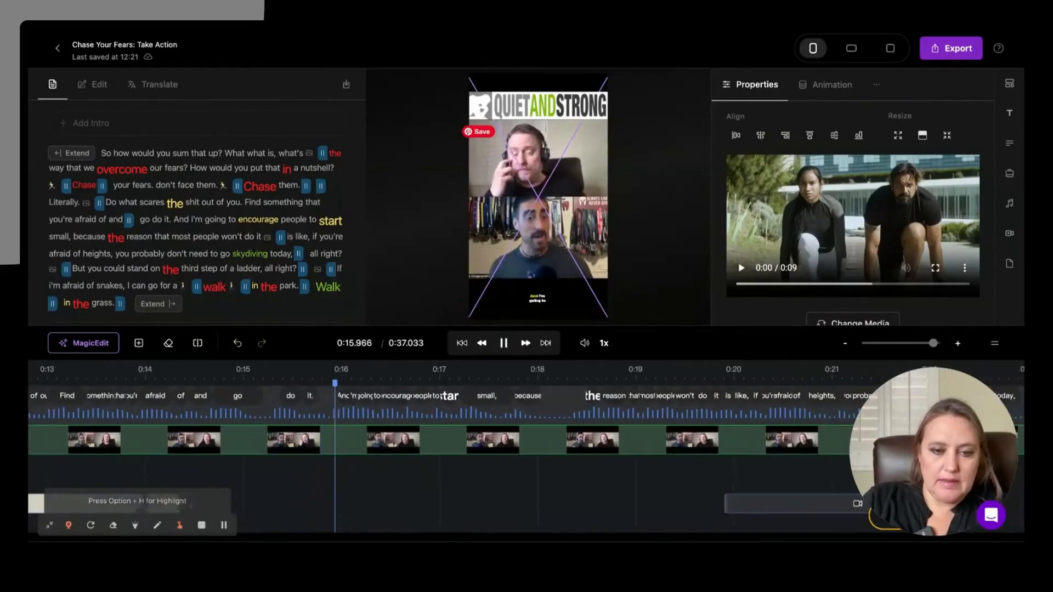
key("space")
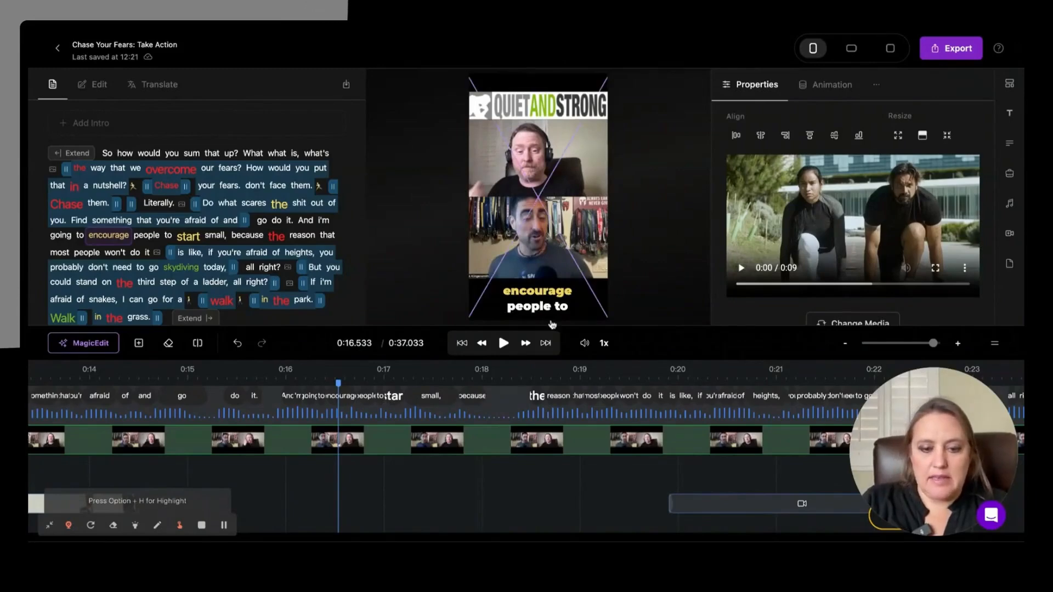
key("space")
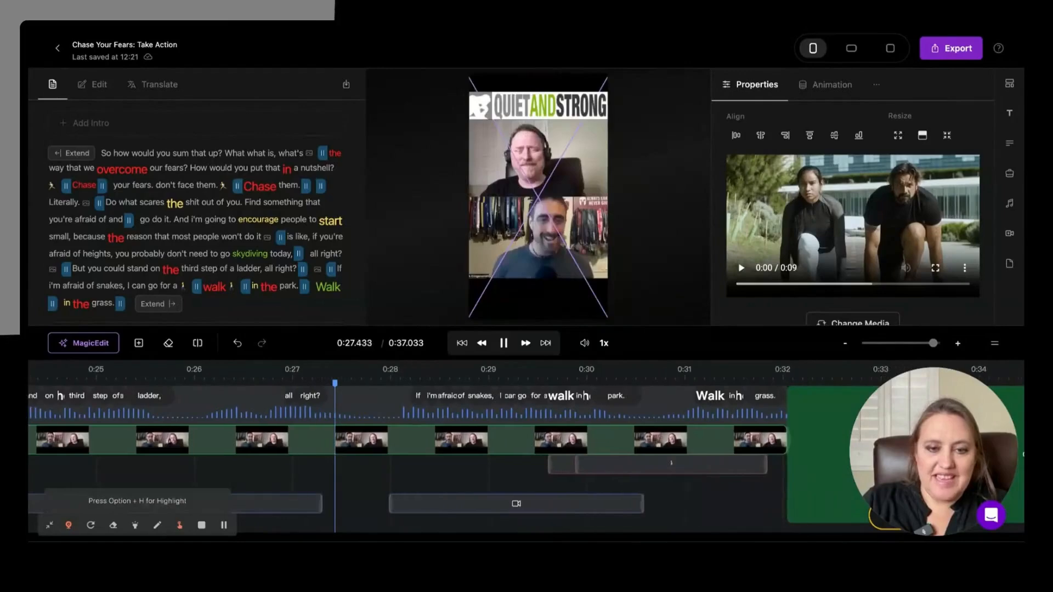
key("space")
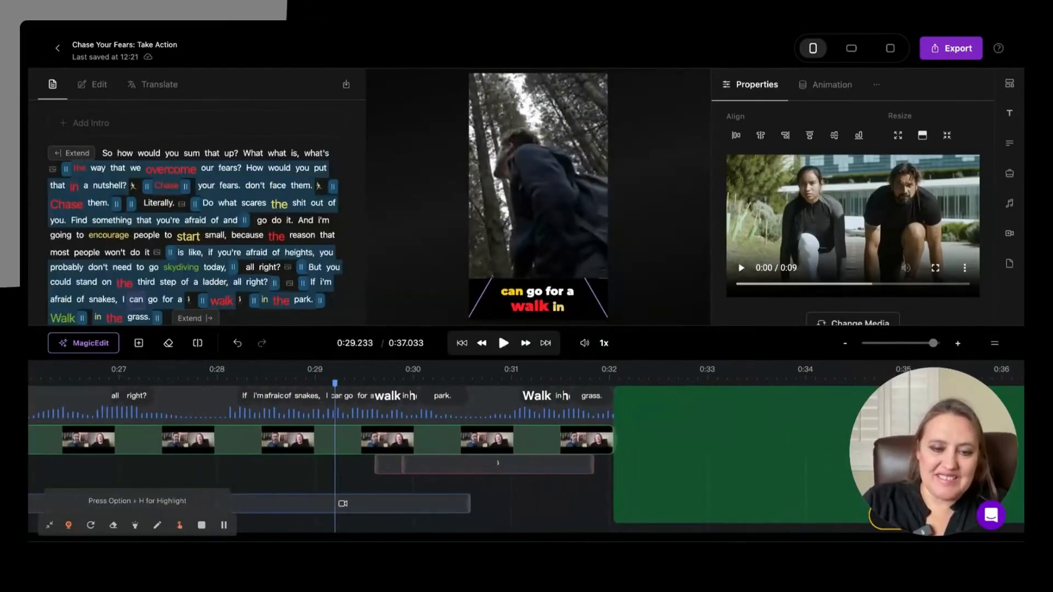
Step: Replace the forest B-roll clip near 0:29 with the video of a woman outdoors, found by searching for "walk in the park"
left_click(554, 189)
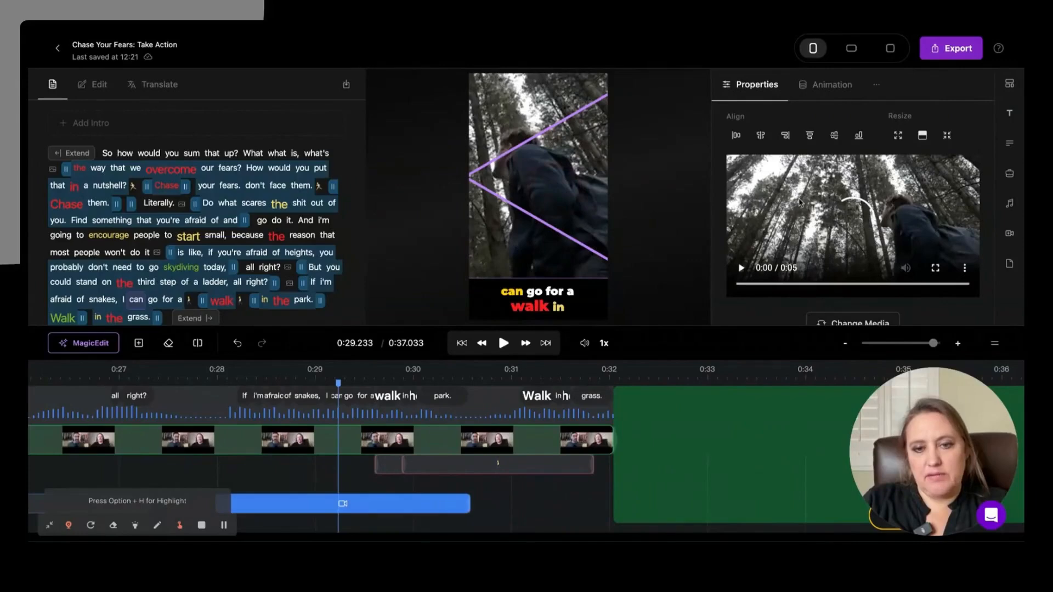
scroll(855, 274, "down", 1)
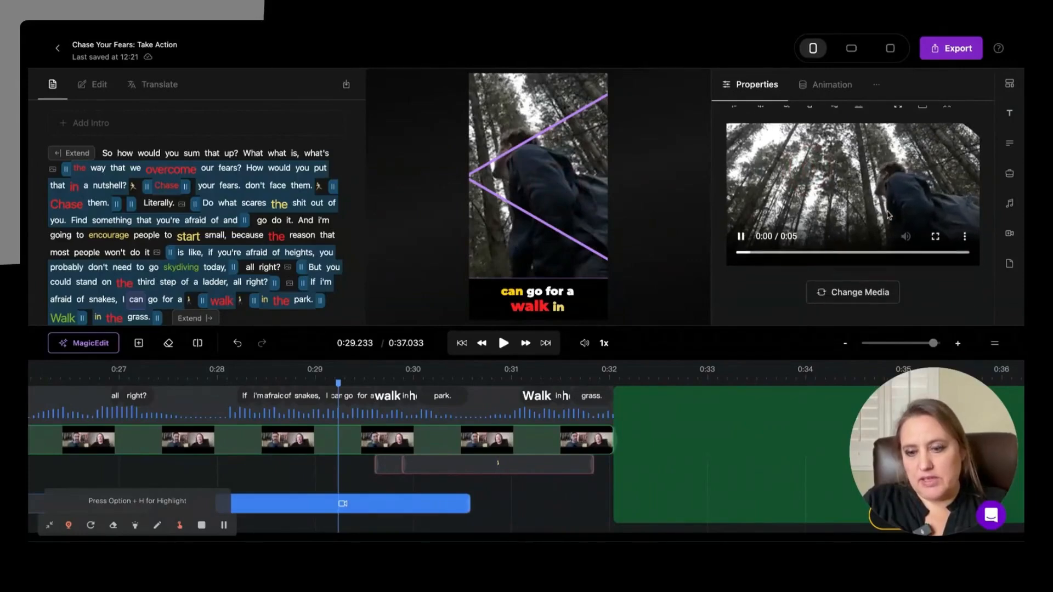
left_click(871, 293)
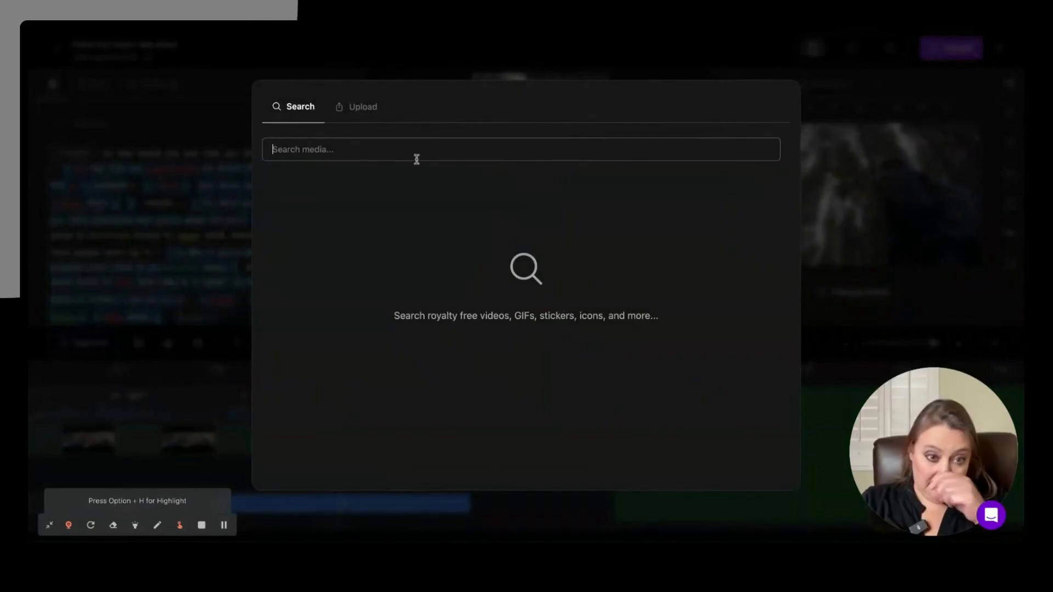
left_click(364, 149)
type("park")
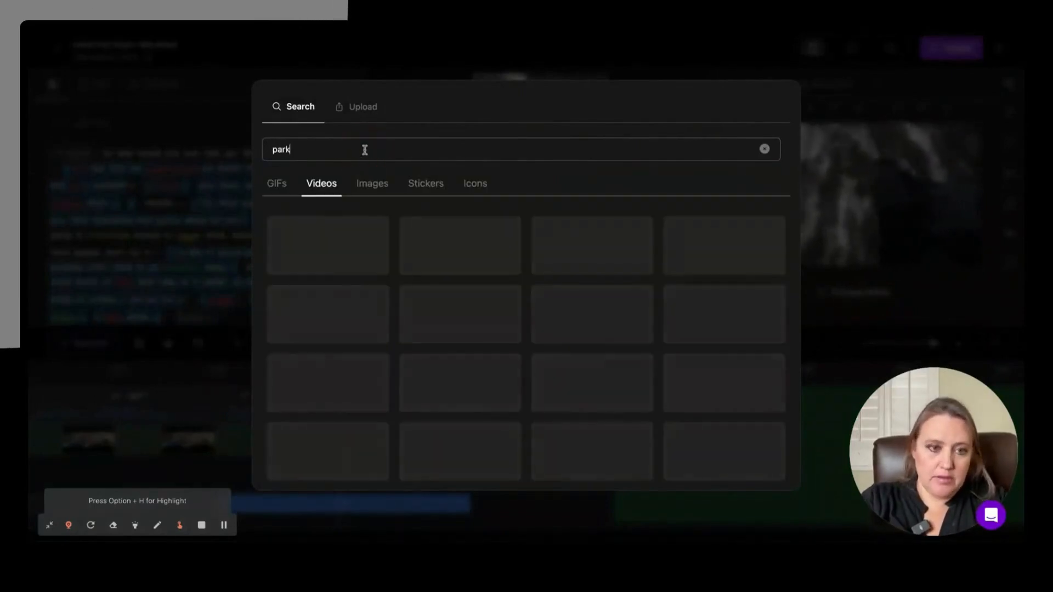
key("BackSpace")
key("BackSpace")
key("BackSpace")
type("walk in the")
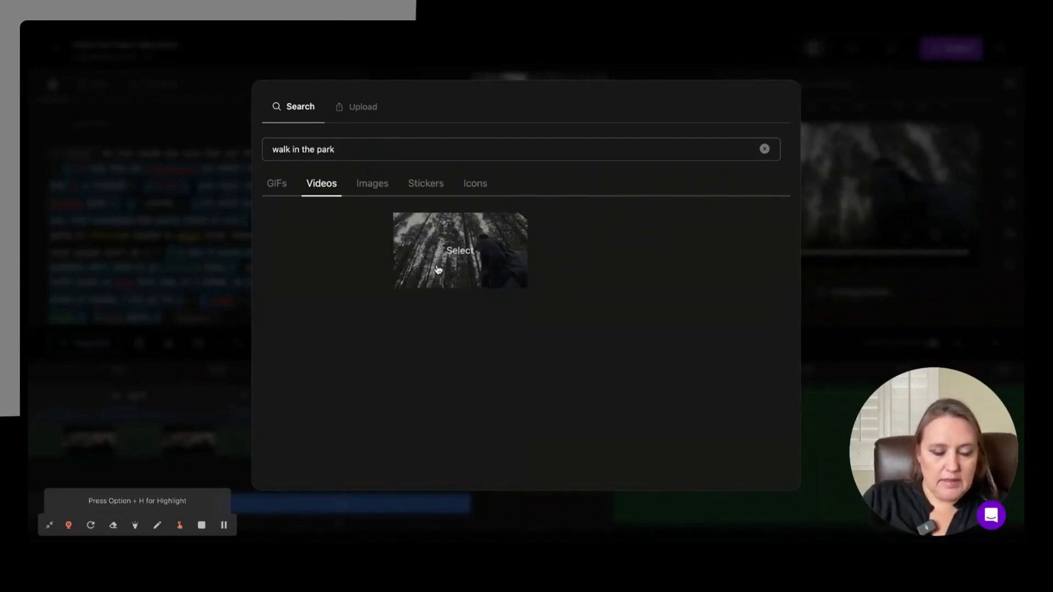
left_click(335, 250)
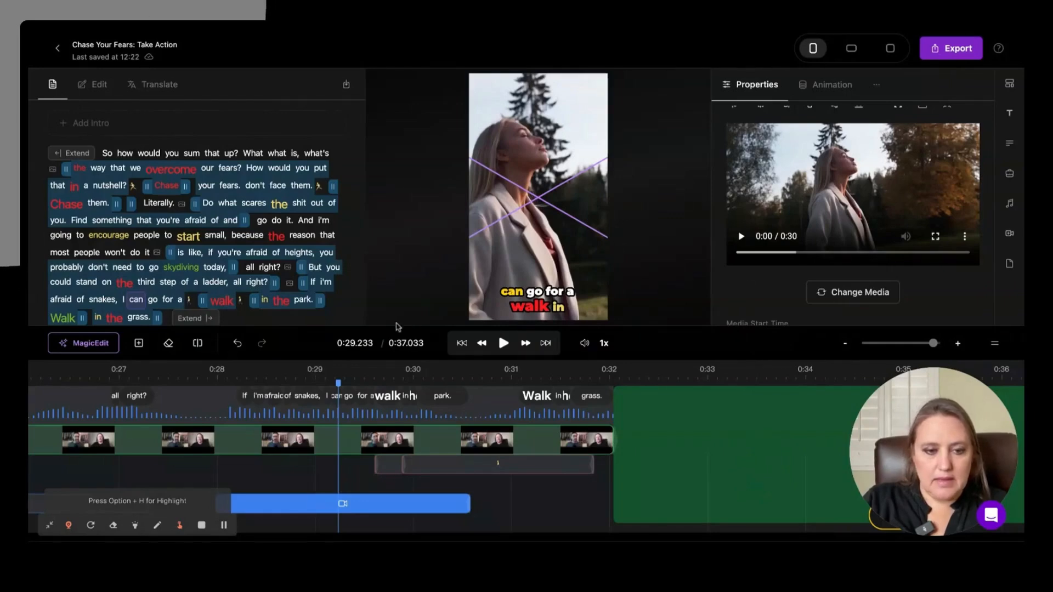
Step: Play the short from the replaced B-roll clip into the podcast outro
left_click(502, 343)
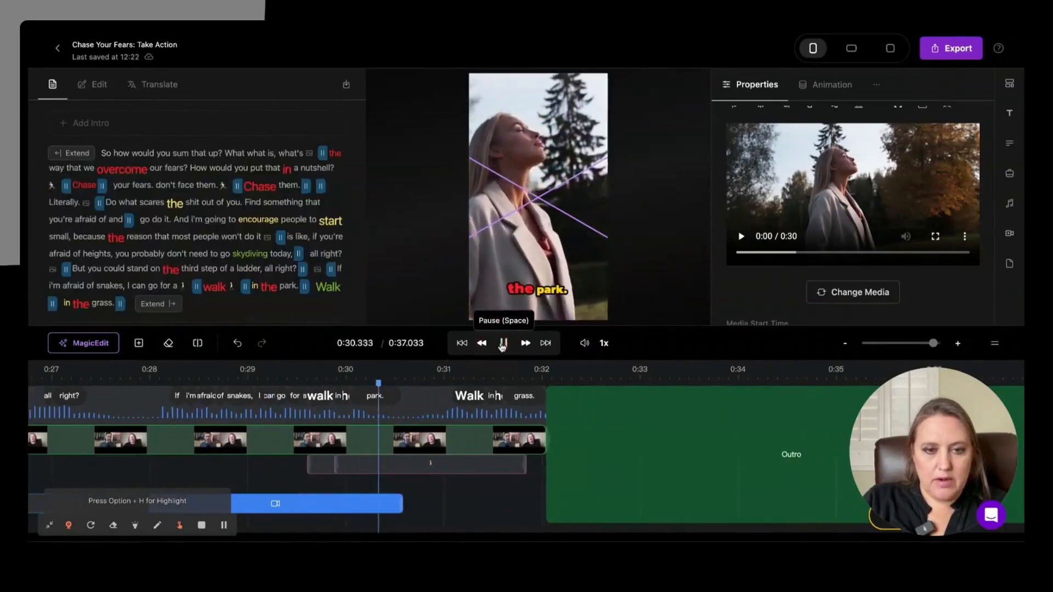
left_click(502, 343)
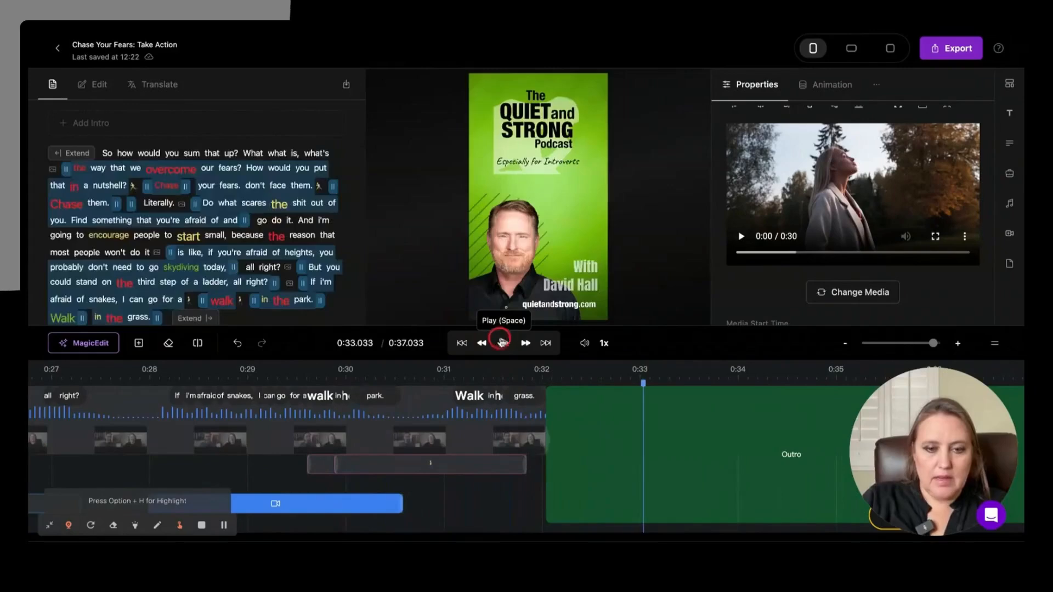
left_click(502, 343)
left_click(502, 343)
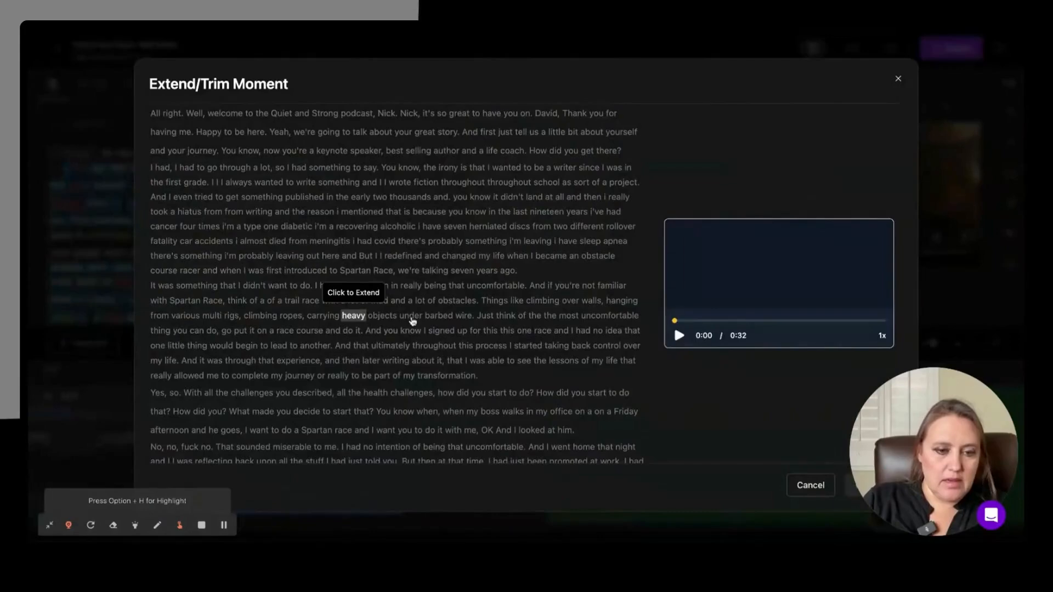
Step: Extend the moment's end through "go find out if it's worth being afraid of. If" and apply the change
scroll(463, 432, "down", 1)
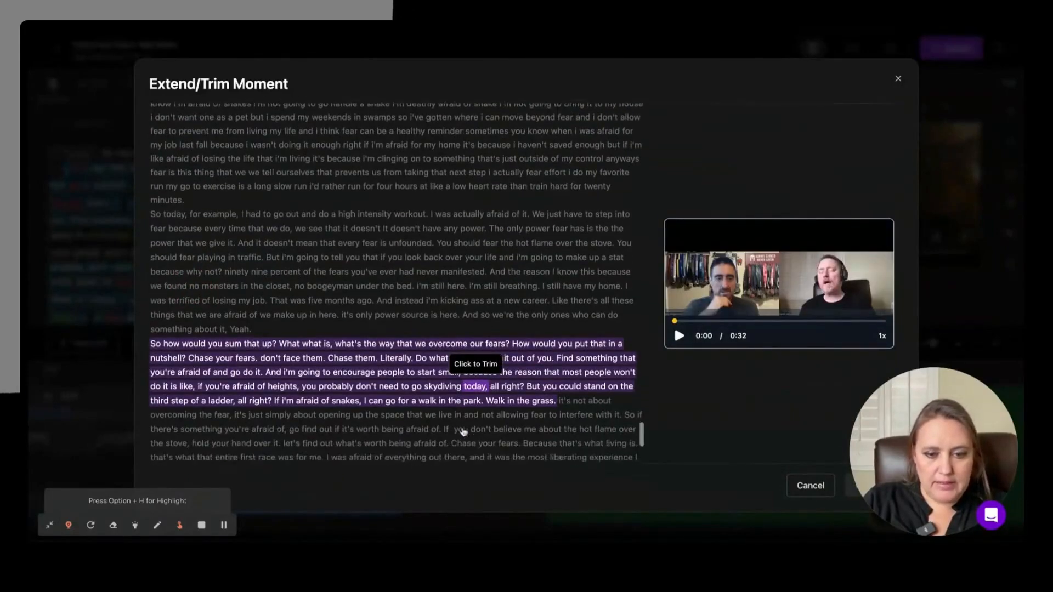
scroll(463, 432, "down", 1)
scroll(463, 433, "up", 2)
scroll(471, 417, "down", 3)
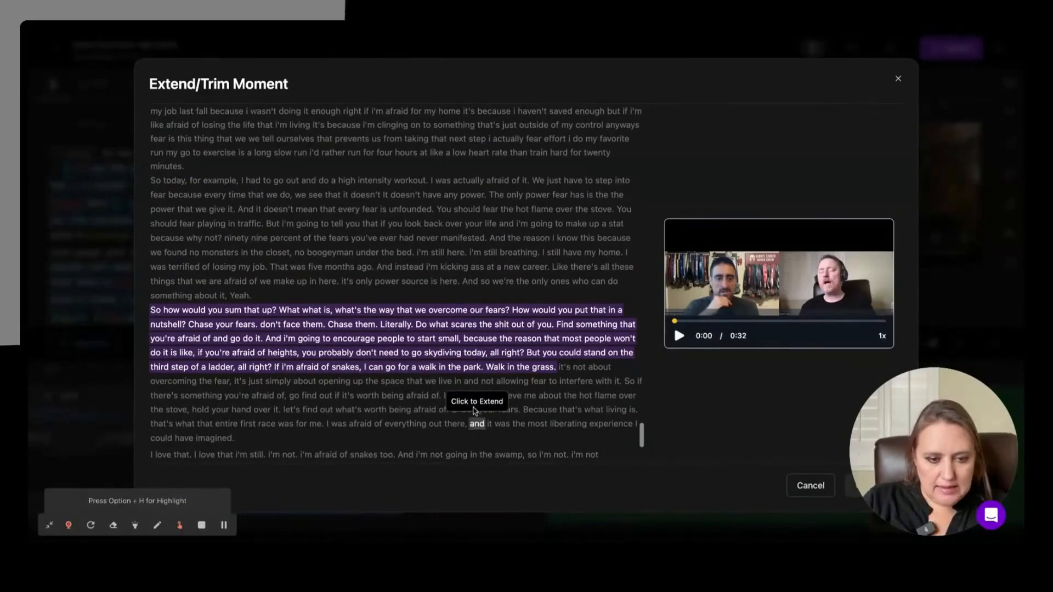
left_click(437, 397)
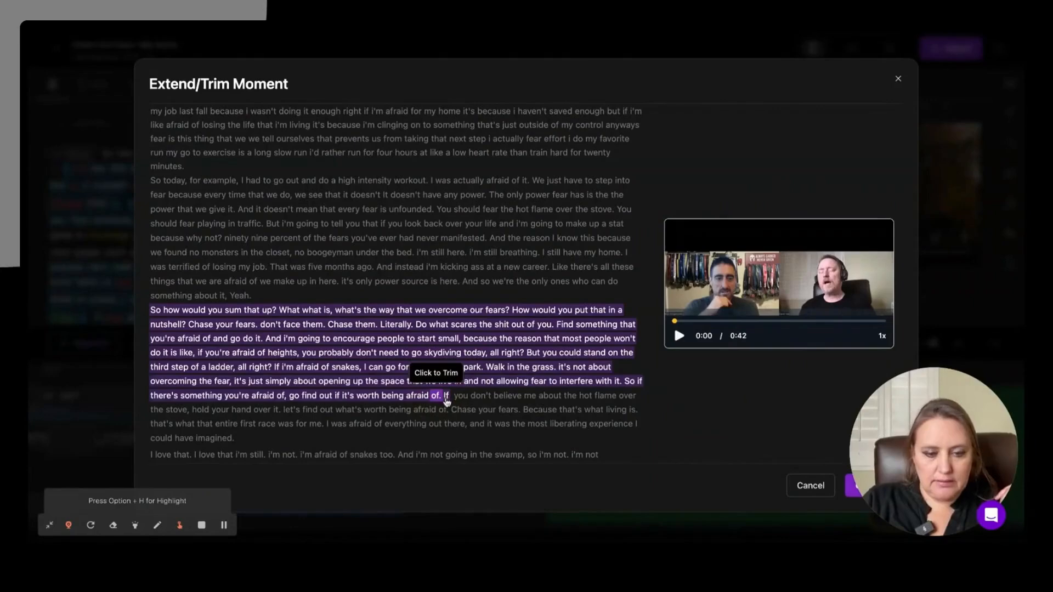
left_click(439, 397)
left_click(563, 404)
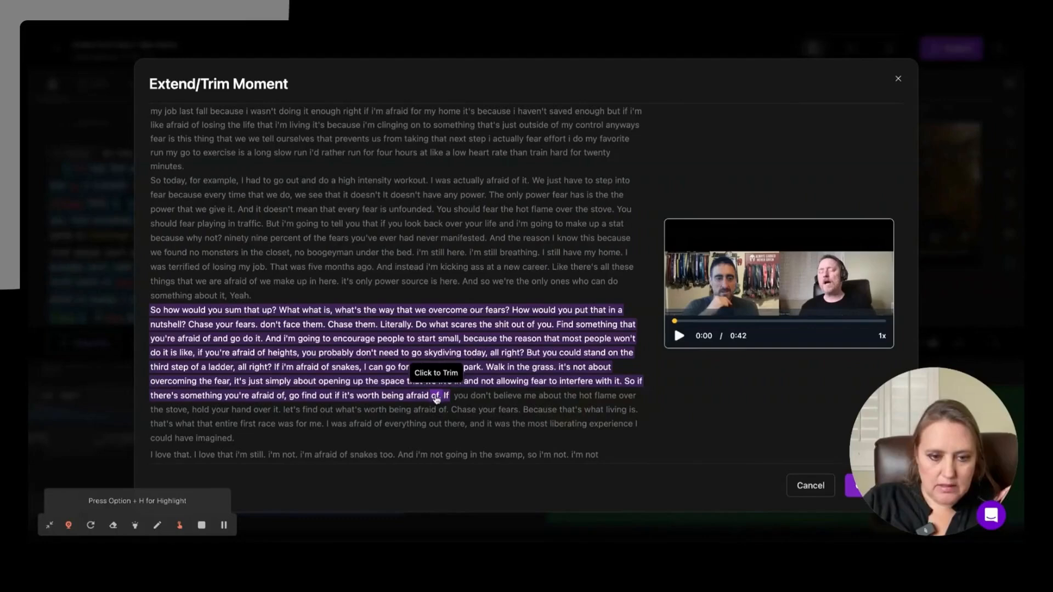
left_click(851, 488)
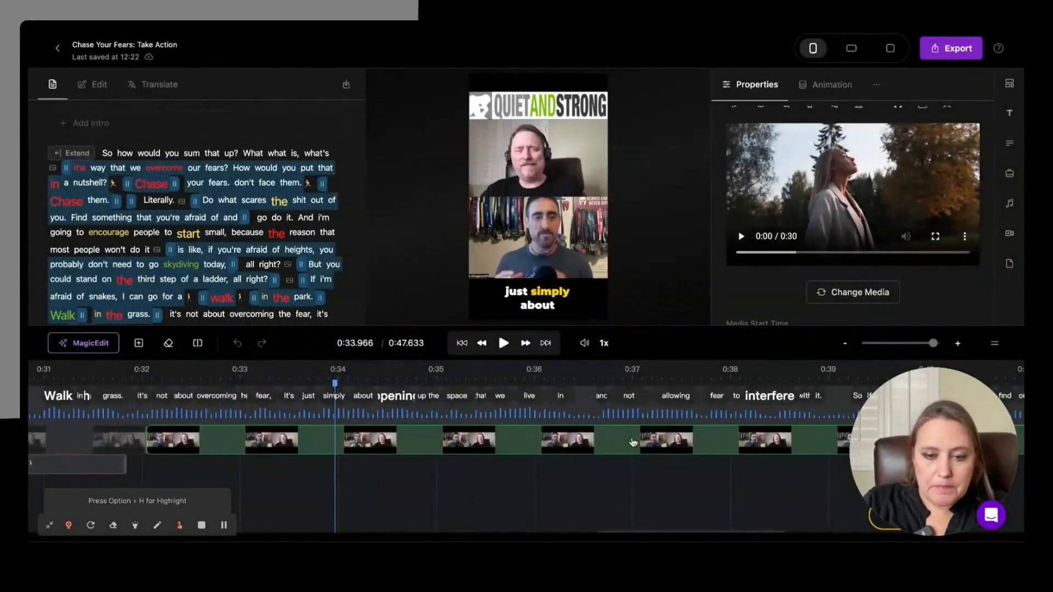
Step: Trim the end of the last video clip to cut off the stray word "If", and play the ending from about 0:40
scroll(607, 445, "right", 5)
scroll(632, 441, "right", 15)
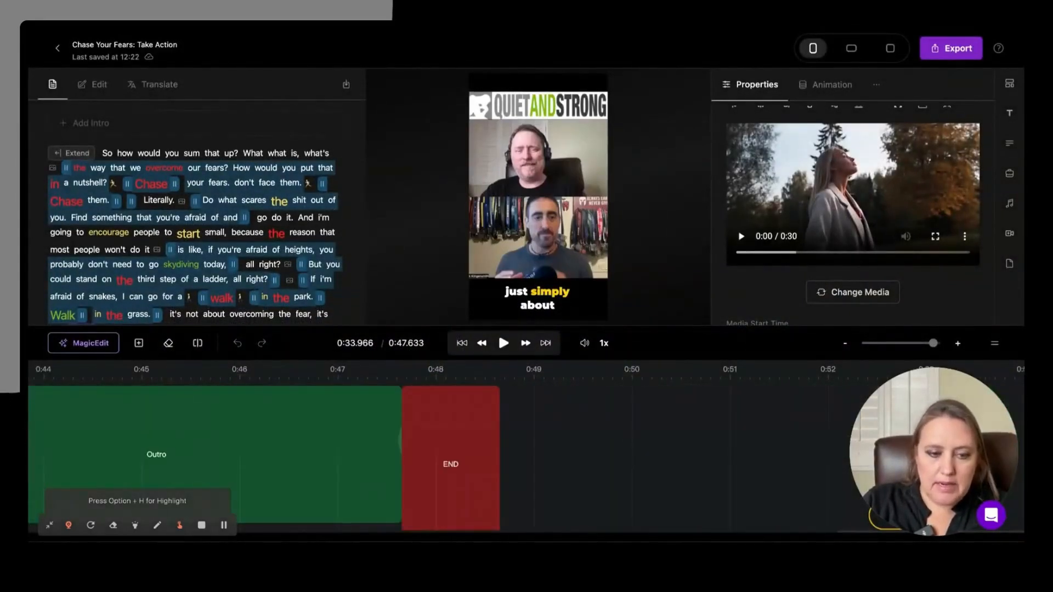
scroll(569, 420, "left", 8)
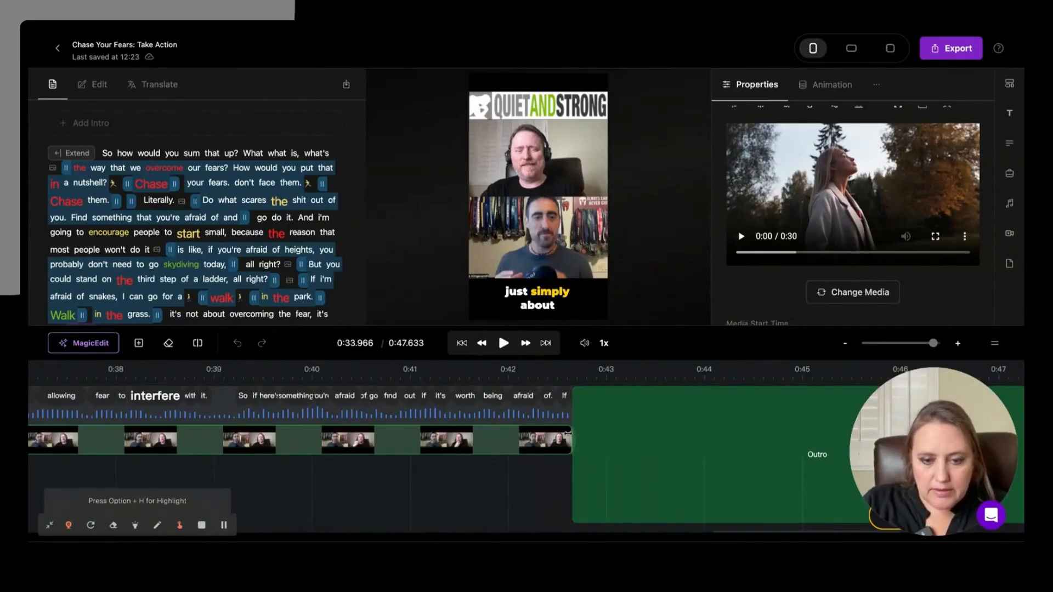
left_click(537, 443)
left_click(529, 441)
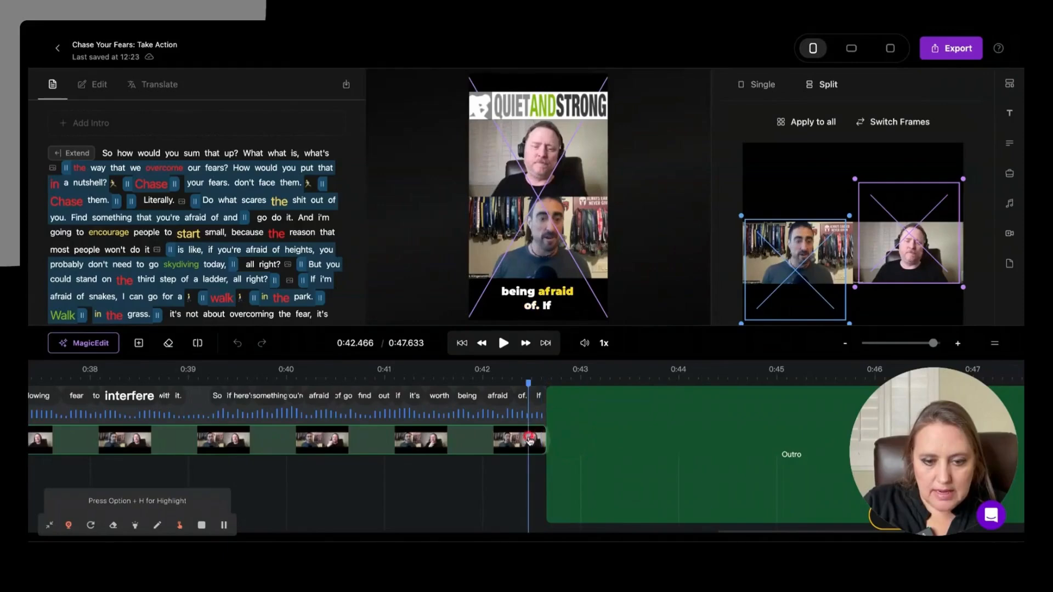
left_click_drag(541, 439, 537, 441)
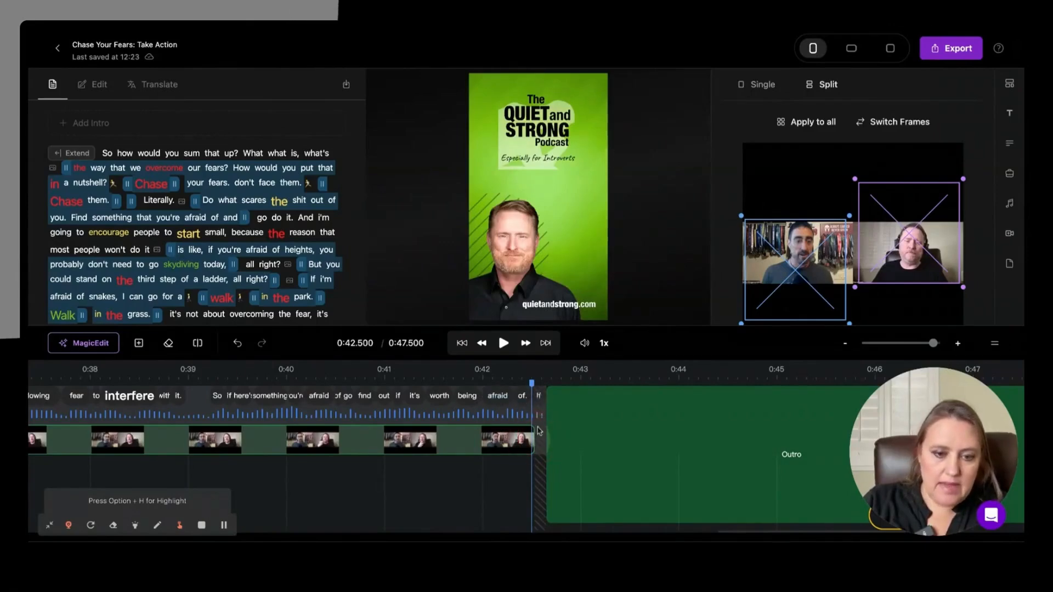
left_click(343, 372)
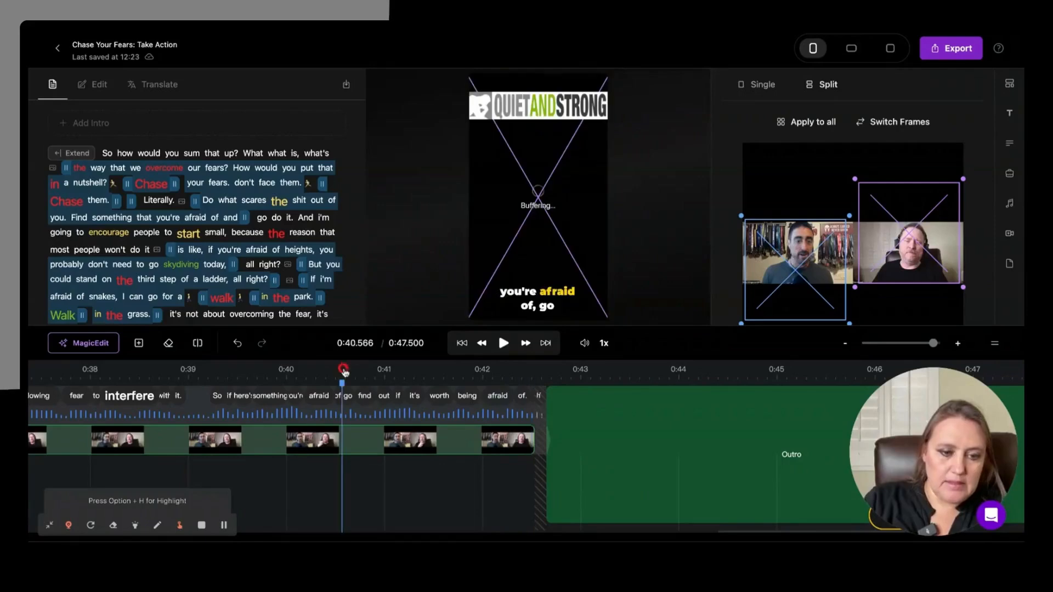
key("space")
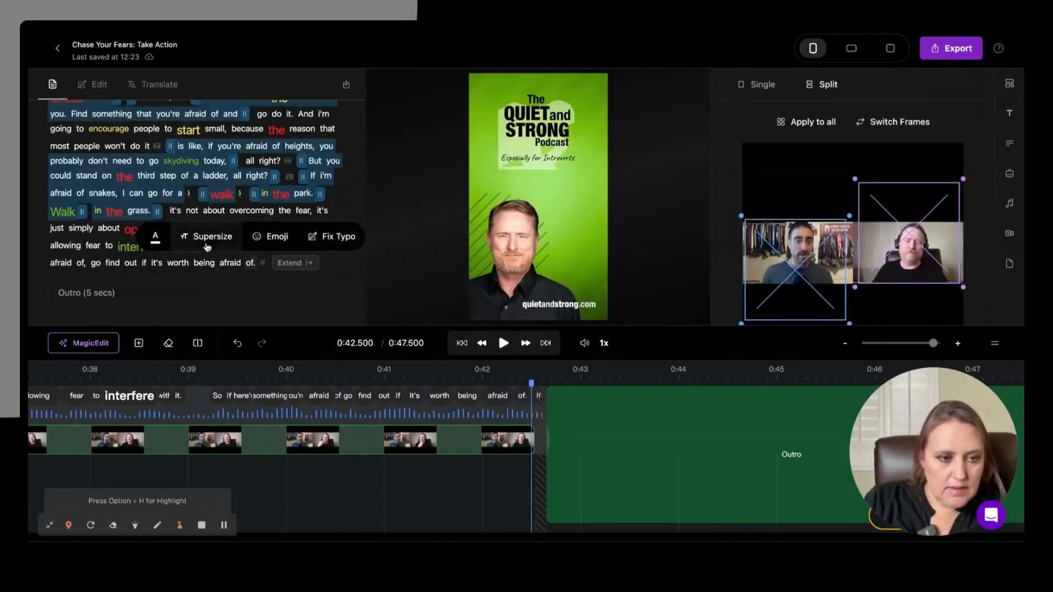
Step: Correct the 0:40 caption line to "go find out if it's worth being afraid of it." and replay the ending
left_click(333, 238)
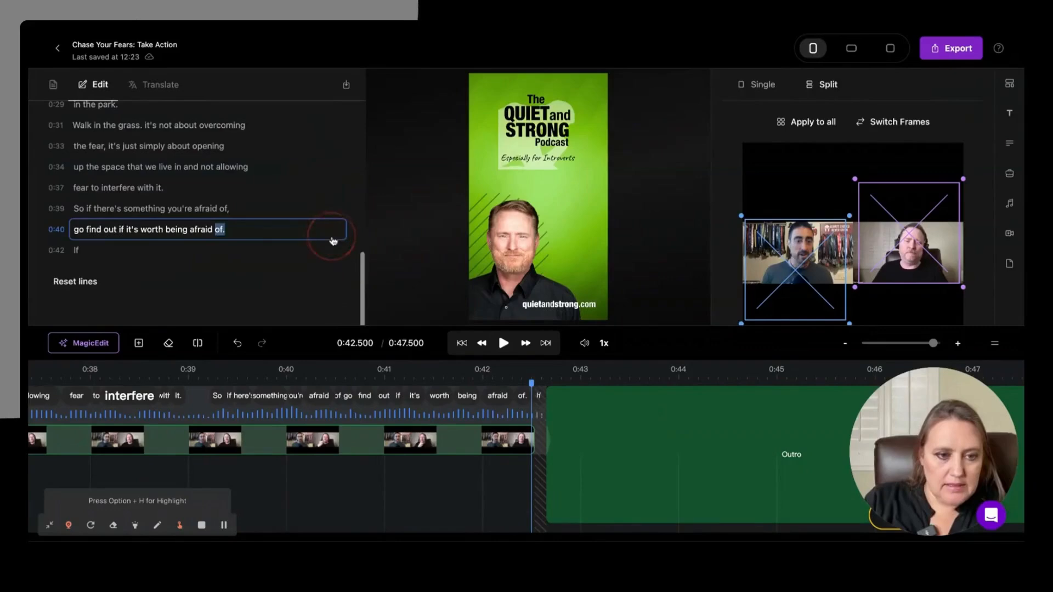
type("of it.")
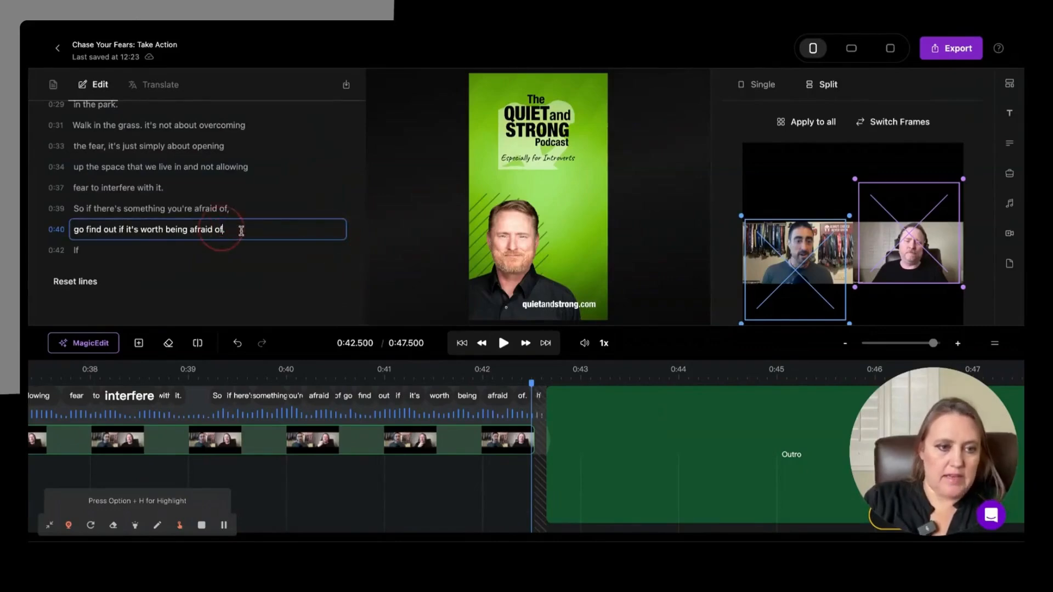
key("Return")
left_click(390, 372)
key("space")
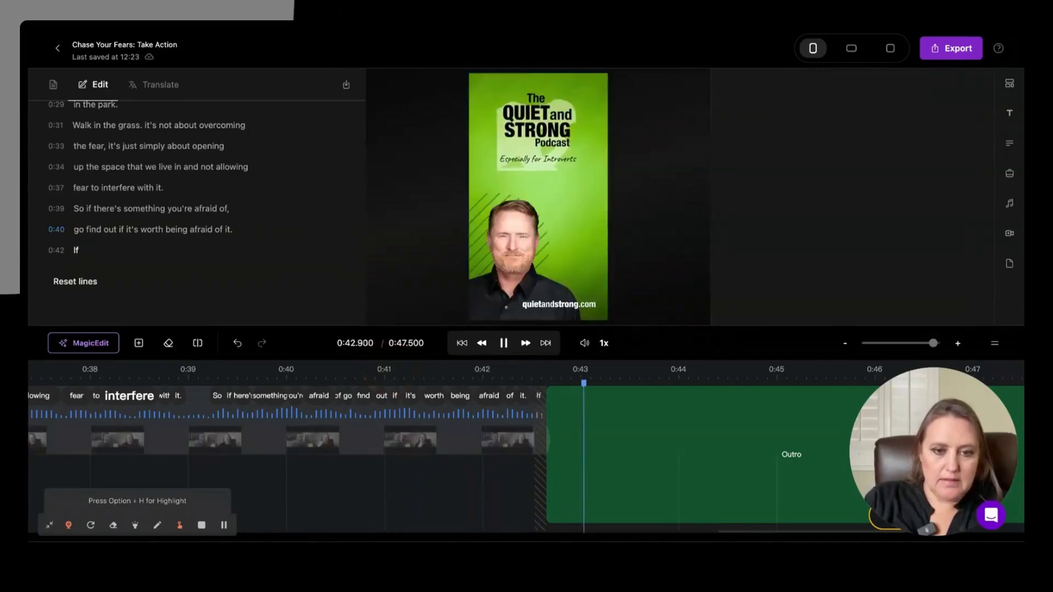
left_click(417, 371)
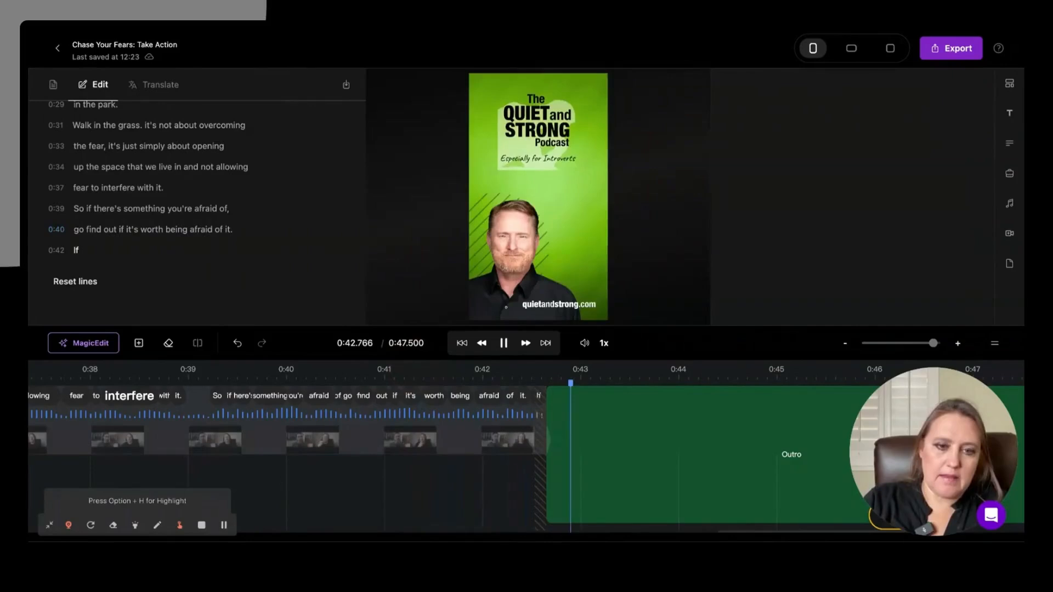
Step: Try removing the word "it" from the end of the 0:40 caption line and replay the ending
key("space")
double_click(228, 230)
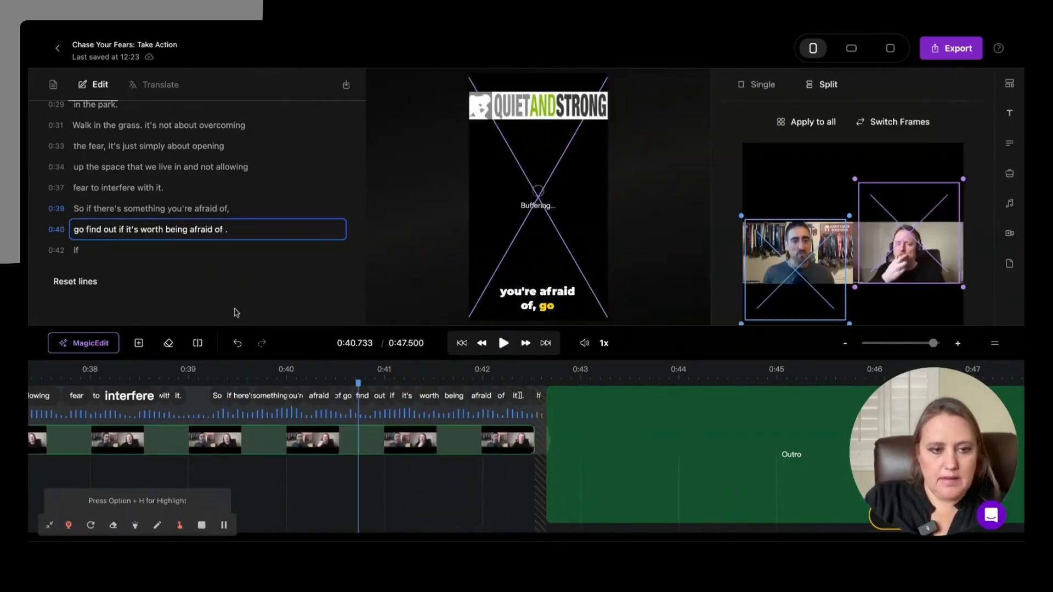
key("BackSpace")
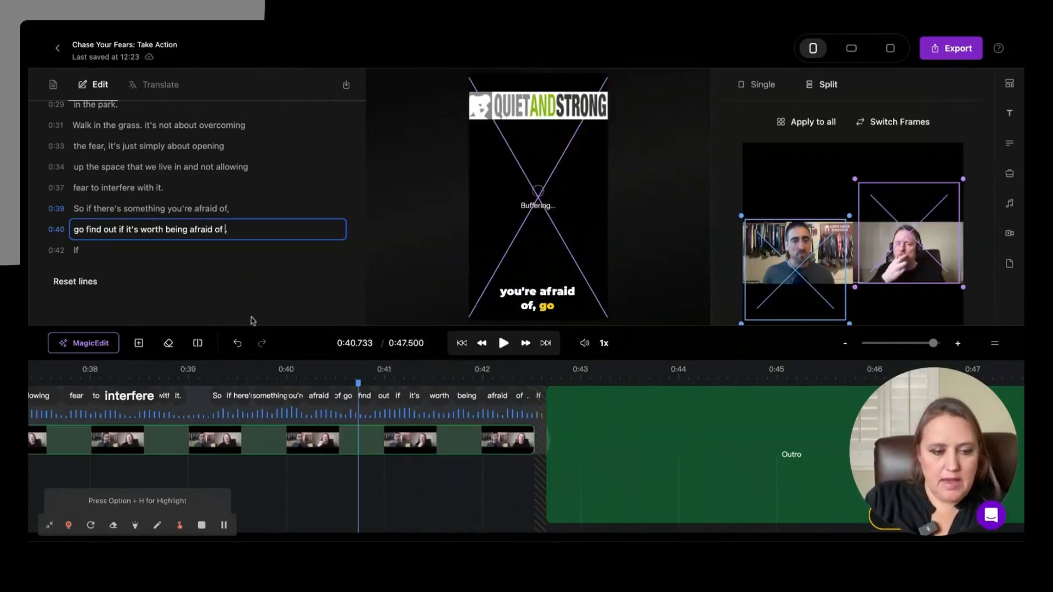
left_click(199, 376)
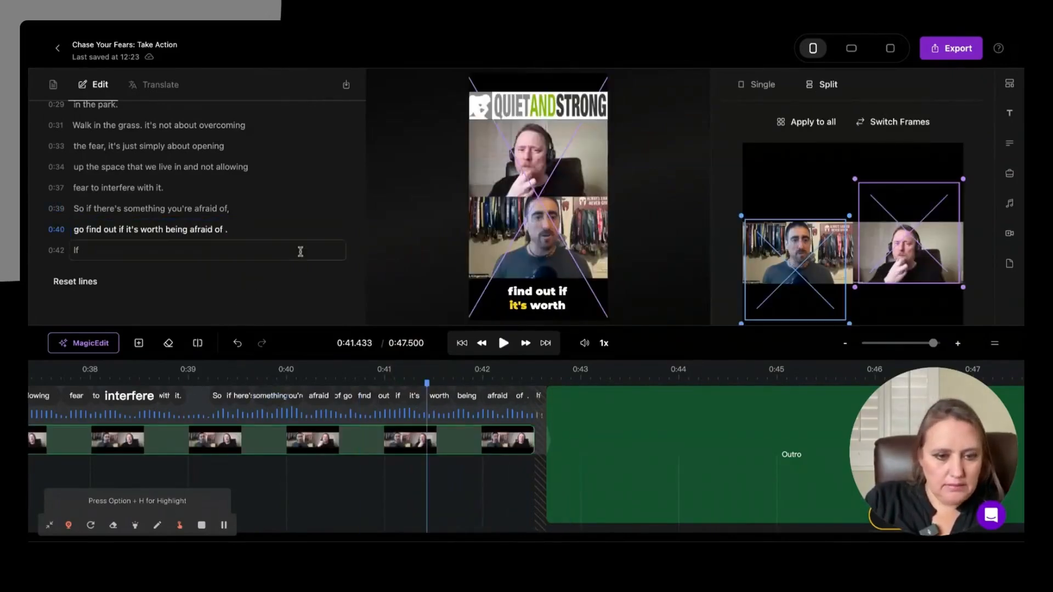
key("space")
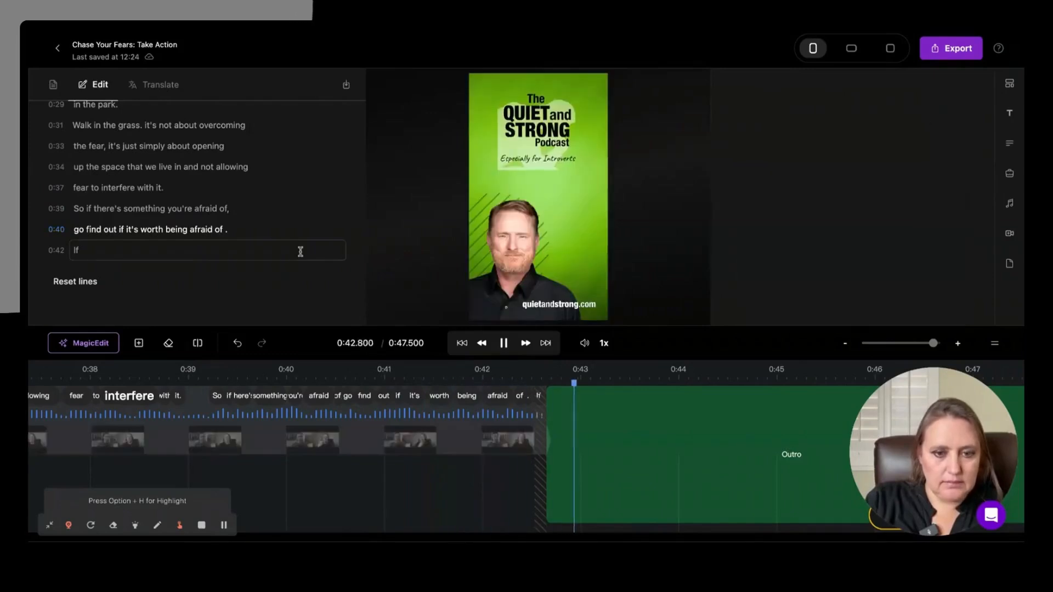
Step: Clear the stray "If" from the 0:42 caption line, restore "it" at the end of the 0:40 line, and replay the ending
left_click(67, 253)
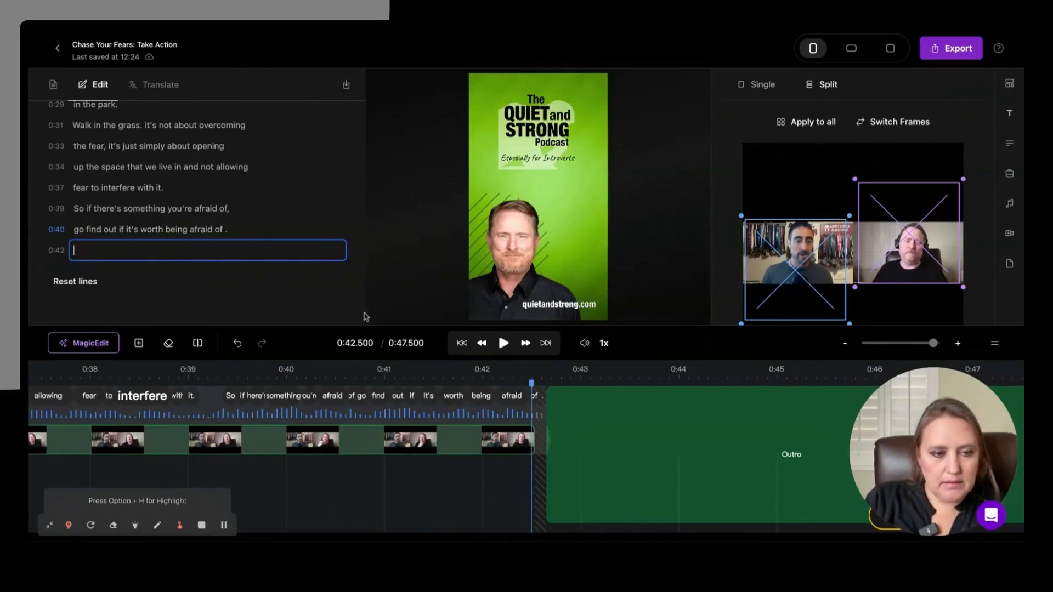
left_click(503, 343)
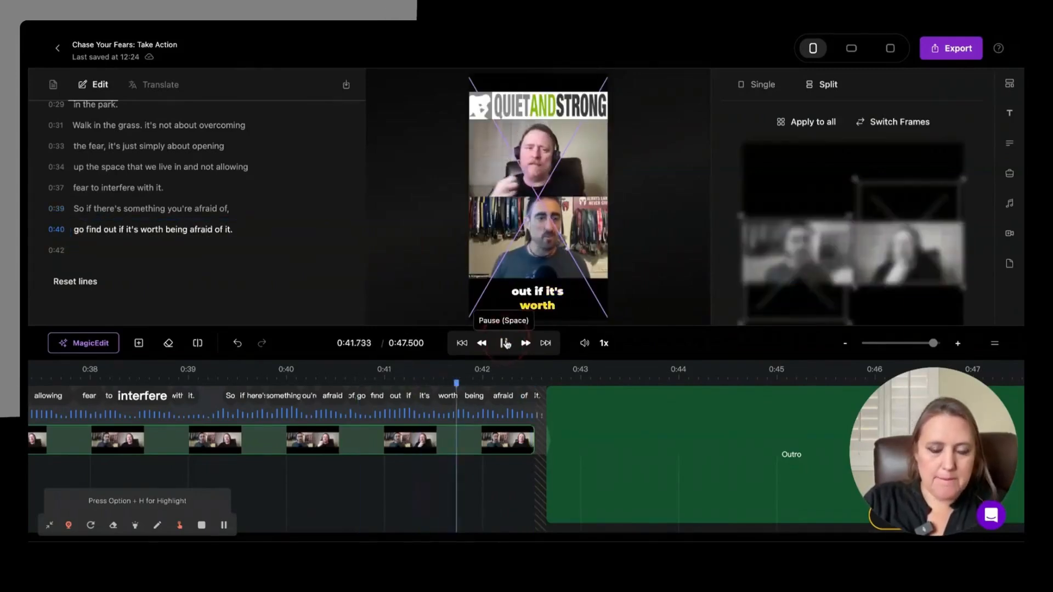
left_click(505, 343)
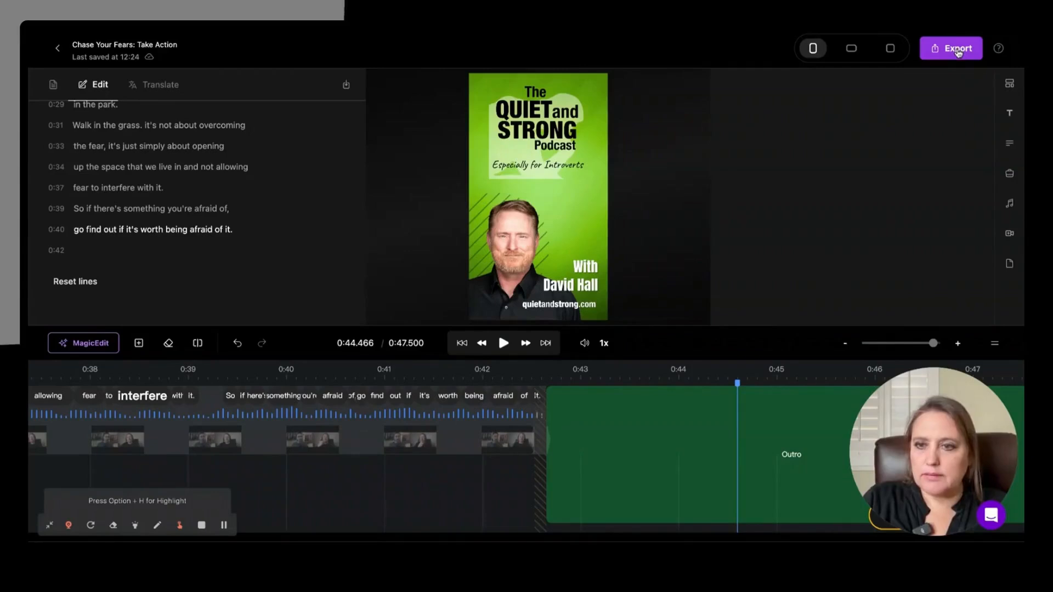
Step: Show the export options for the finished short, and return to the project's moments list
left_click(91, 60)
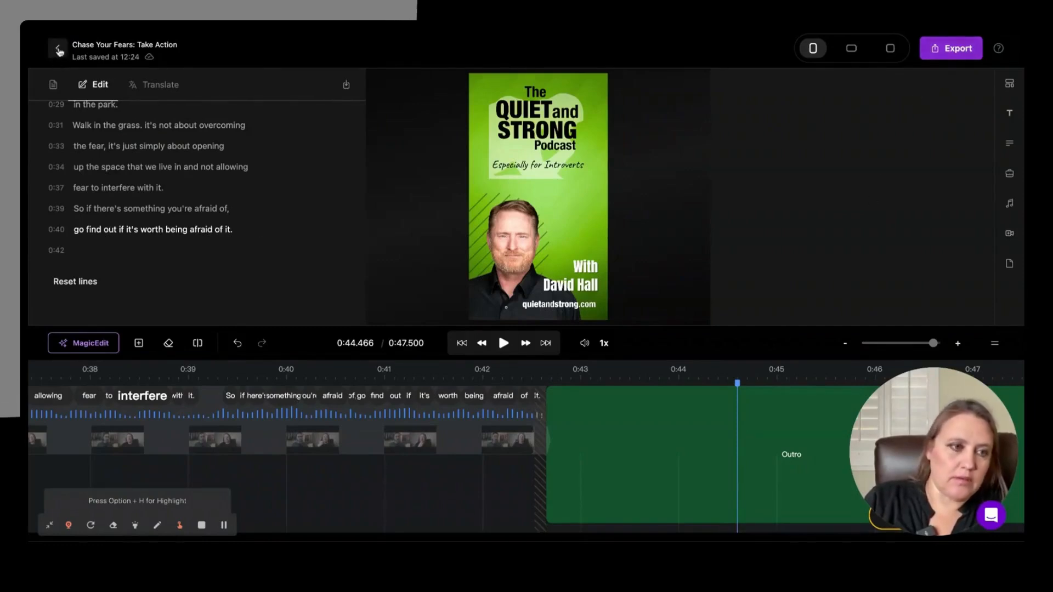
left_click(952, 49)
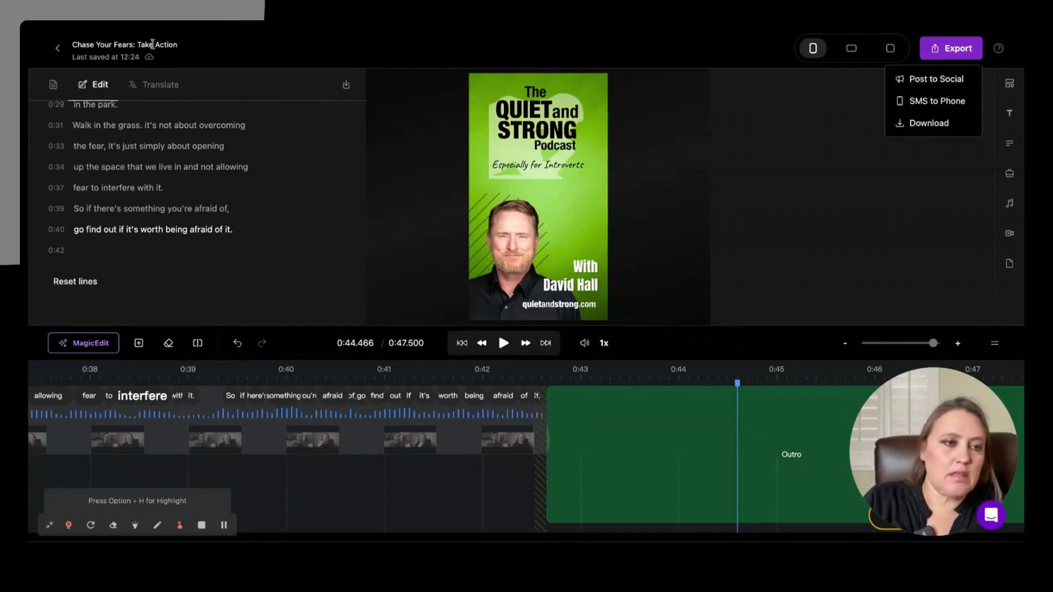
left_click(58, 48)
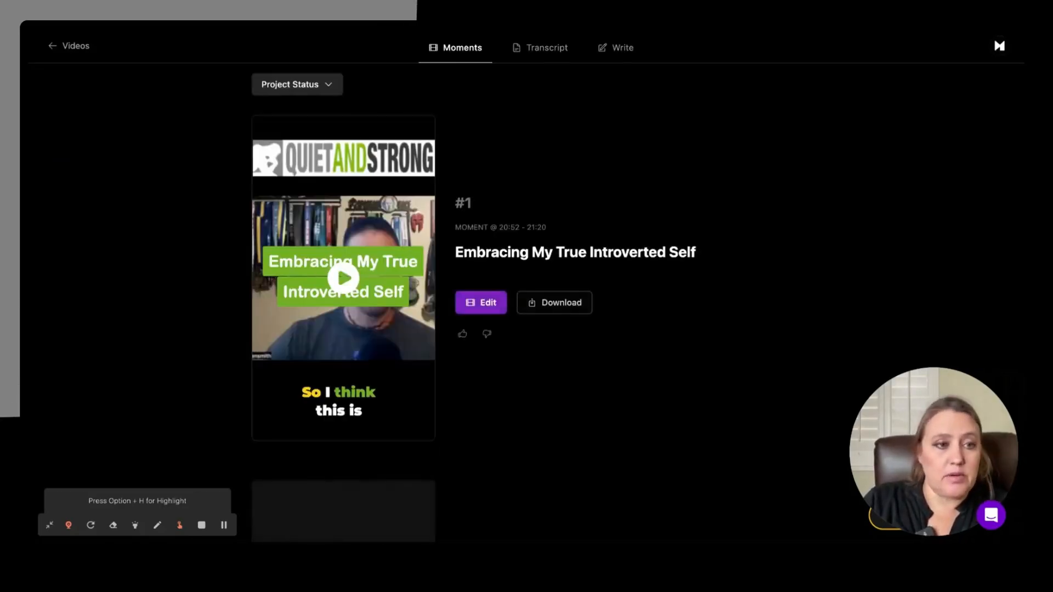
Step: Open the Social section from the uploads overview and view its account connections and post calendar
left_click(76, 48)
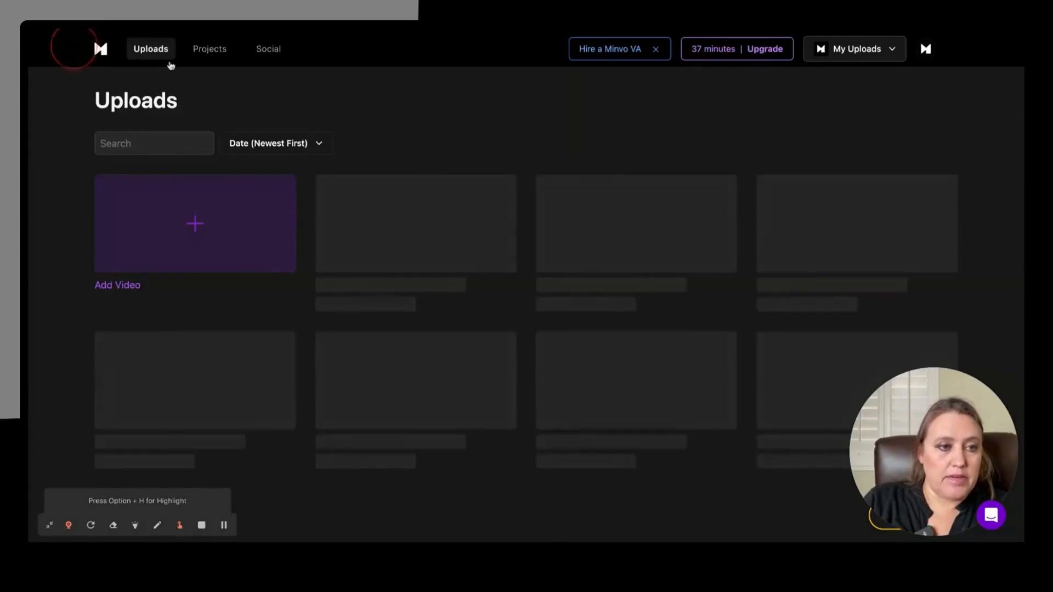
left_click(274, 50)
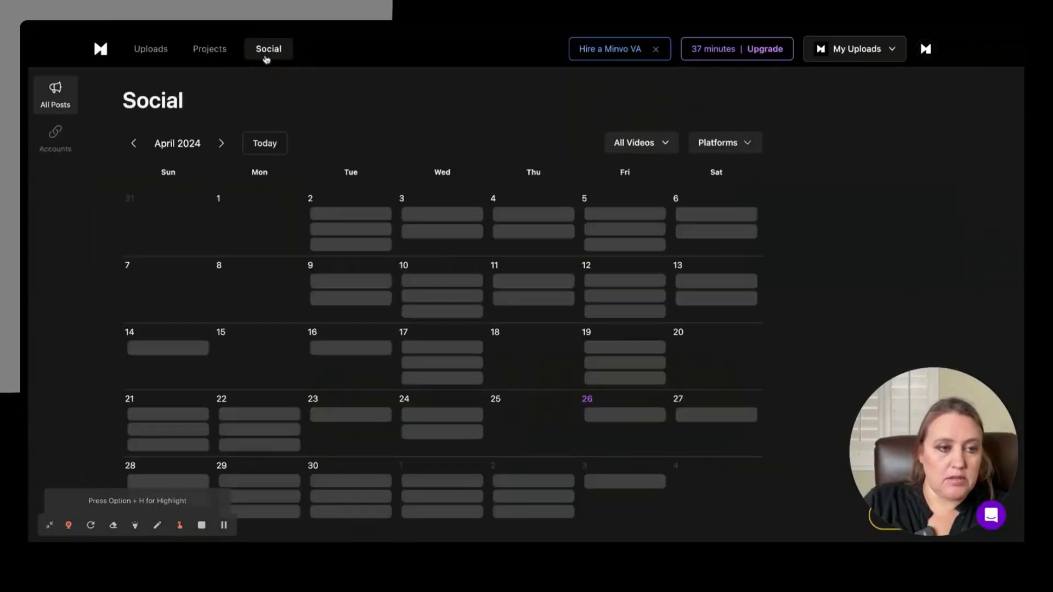
left_click(59, 137)
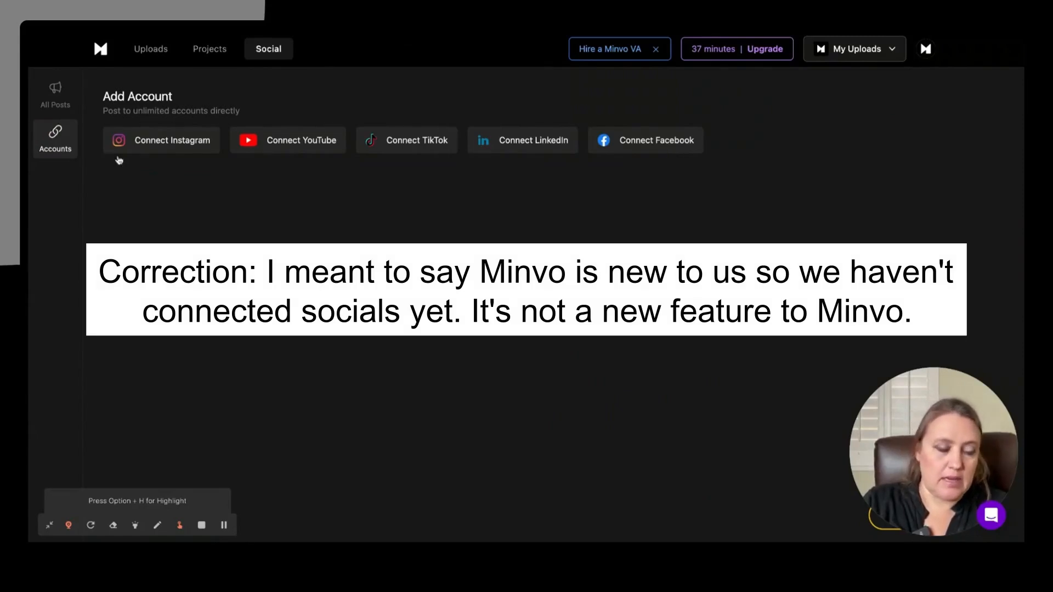
left_click(78, 99)
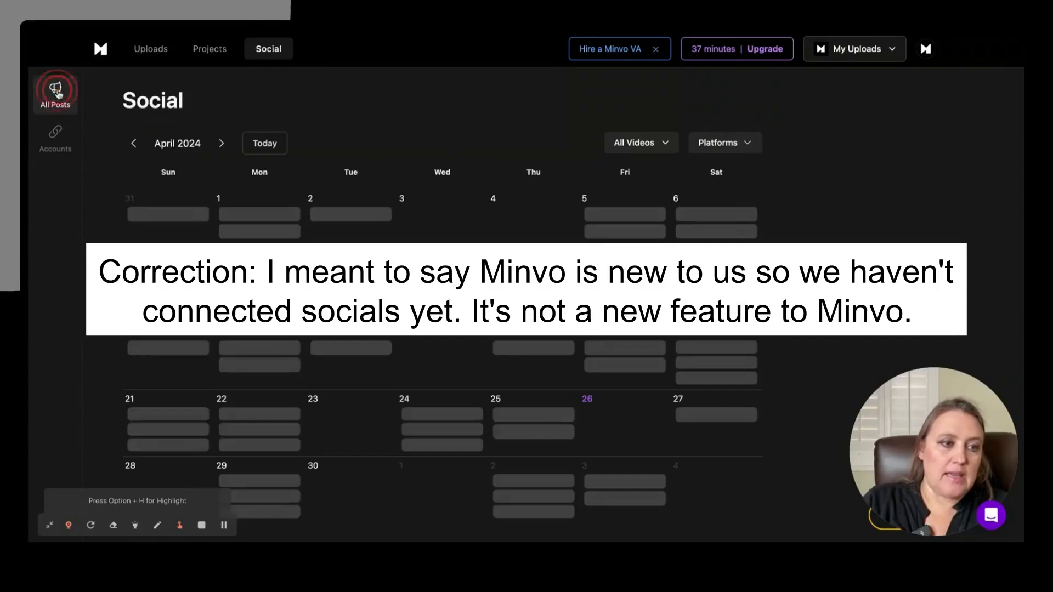